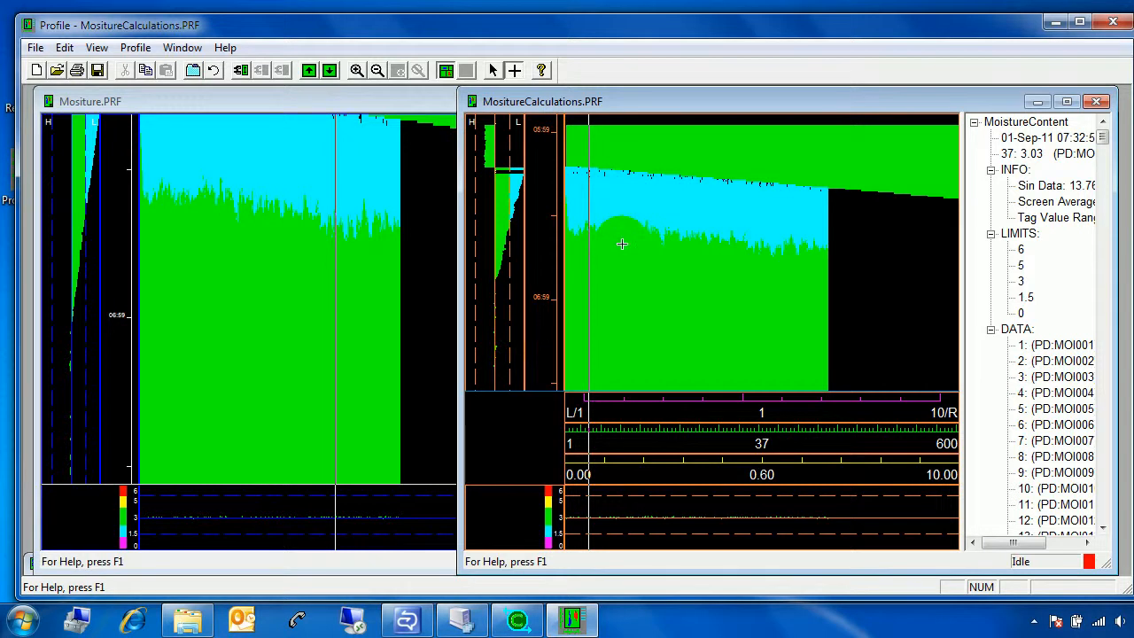
Bring the Mositure.PRF plot to the front, maximize it and show its format properties
left_click(434, 100)
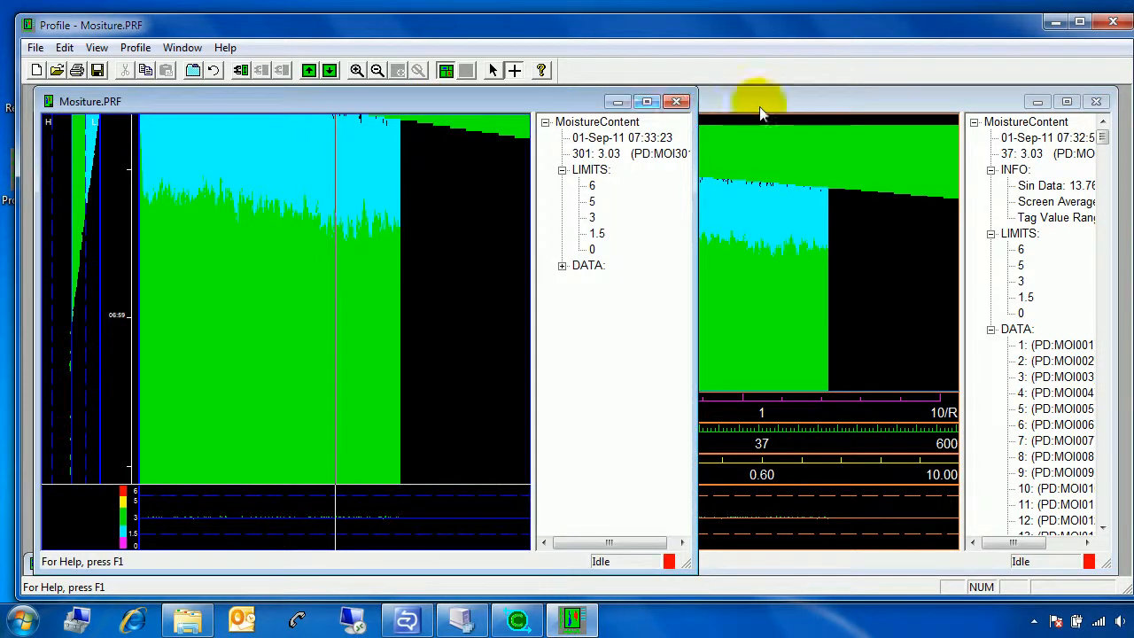
left_click(649, 103)
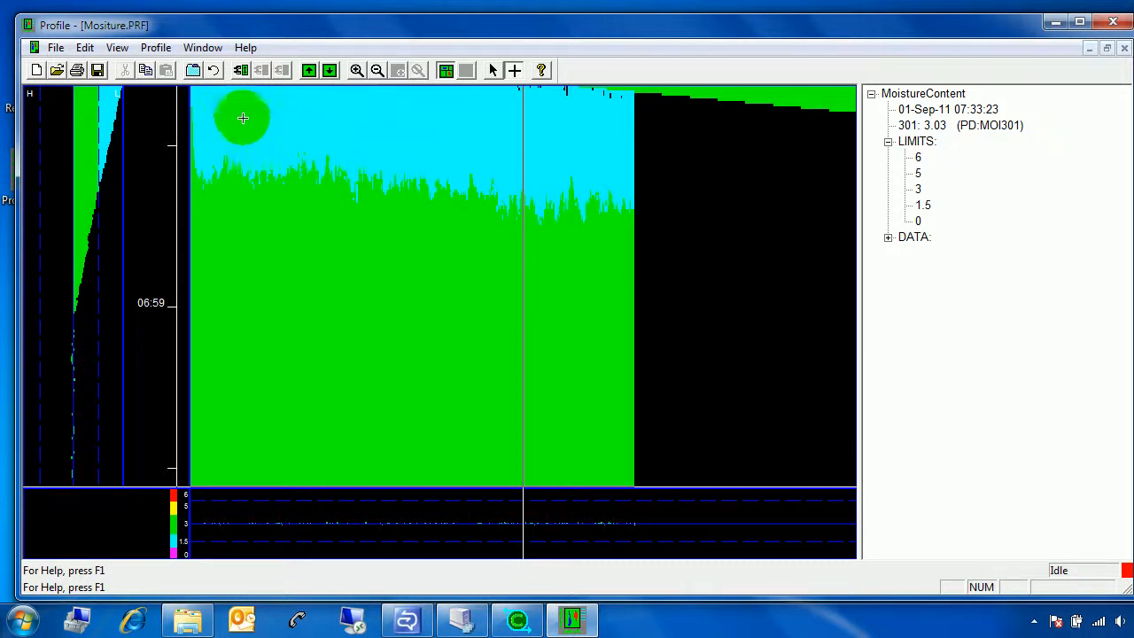
left_click(193, 70)
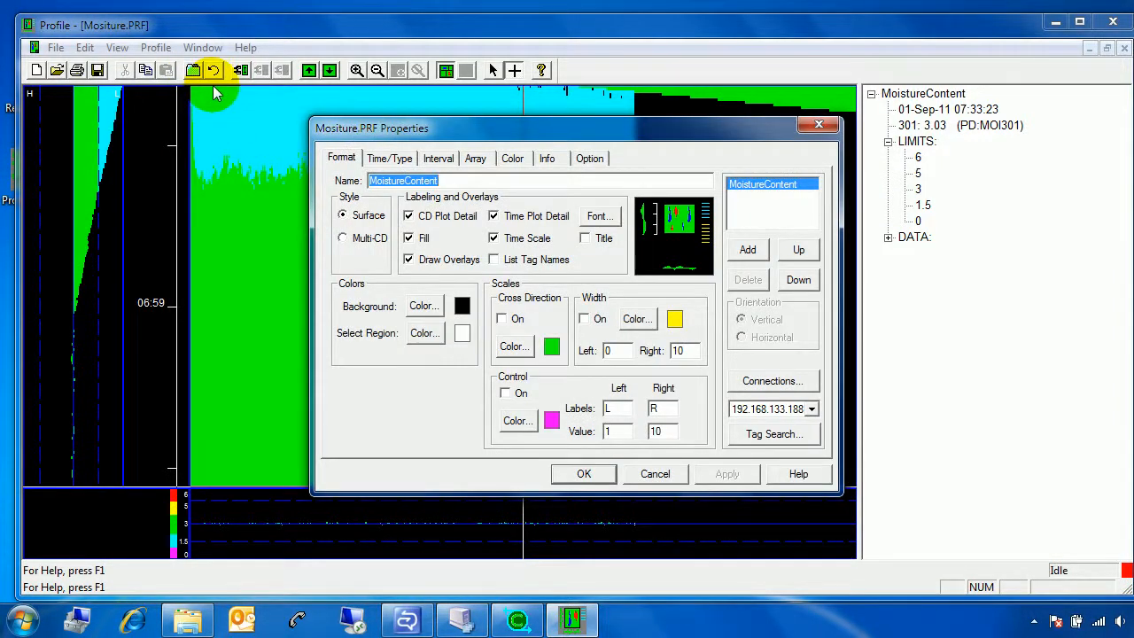
left_click(353, 149)
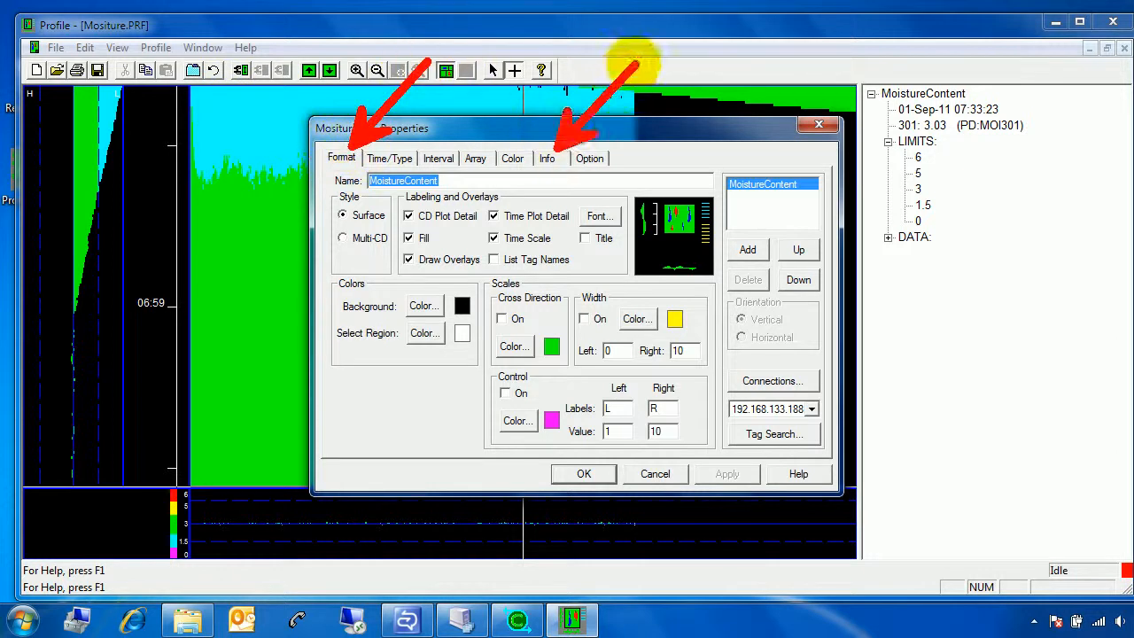
left_click_drag(635, 63, 635, 64)
mouse_move(612, 145)
left_mouse_down()
mouse_move(727, 48)
mouse_move(695, 61)
left_mouse_up()
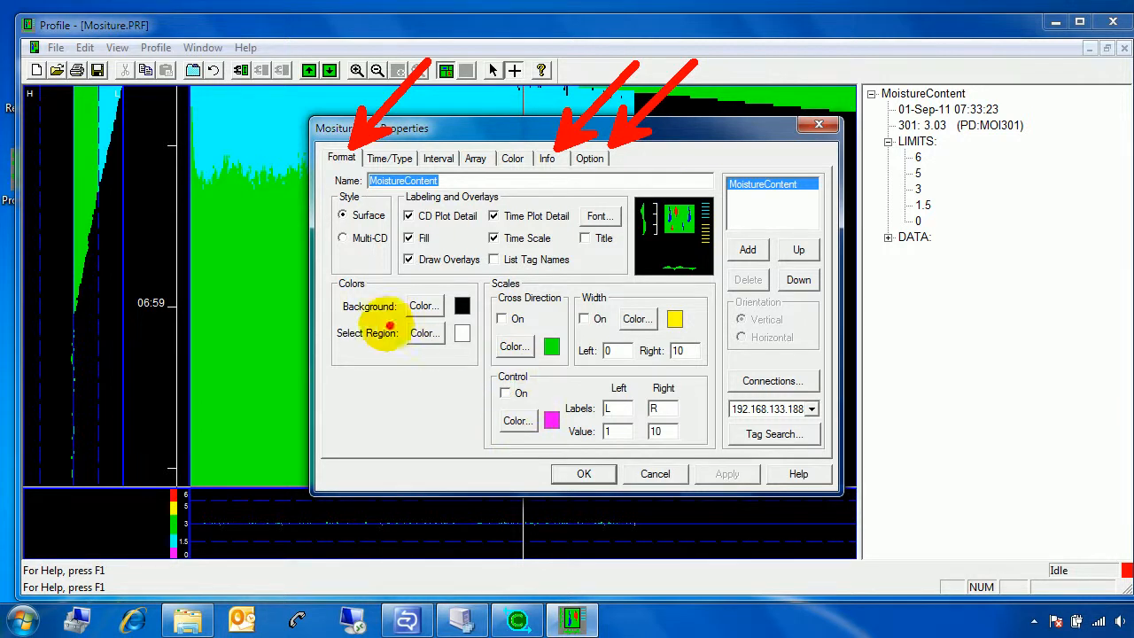
mouse_move(314, 274)
left_mouse_down()
mouse_move(753, 486)
mouse_move(731, 463)
left_mouse_up()
left_click_drag(640, 277, 387, 189)
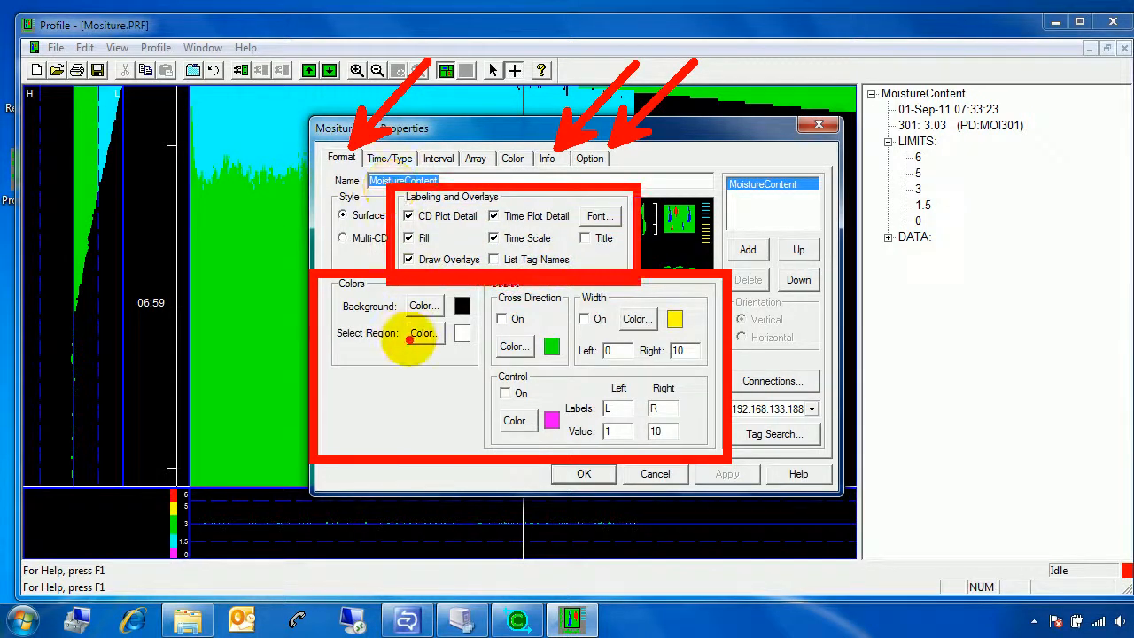
key("Escape")
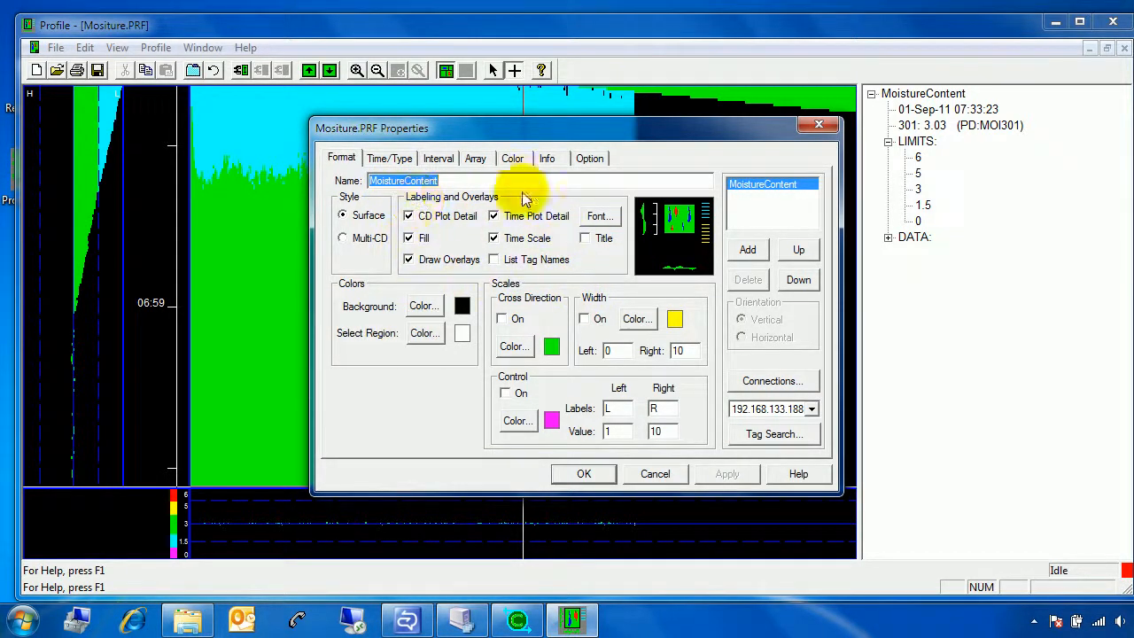
Preview Fill, Draw Overlays, Time Scale, Time Plot Detail, CD Plot Detail and List Tag Names by switching each one and restoring its setting
left_click(410, 239)
left_click(410, 237)
left_click(410, 258)
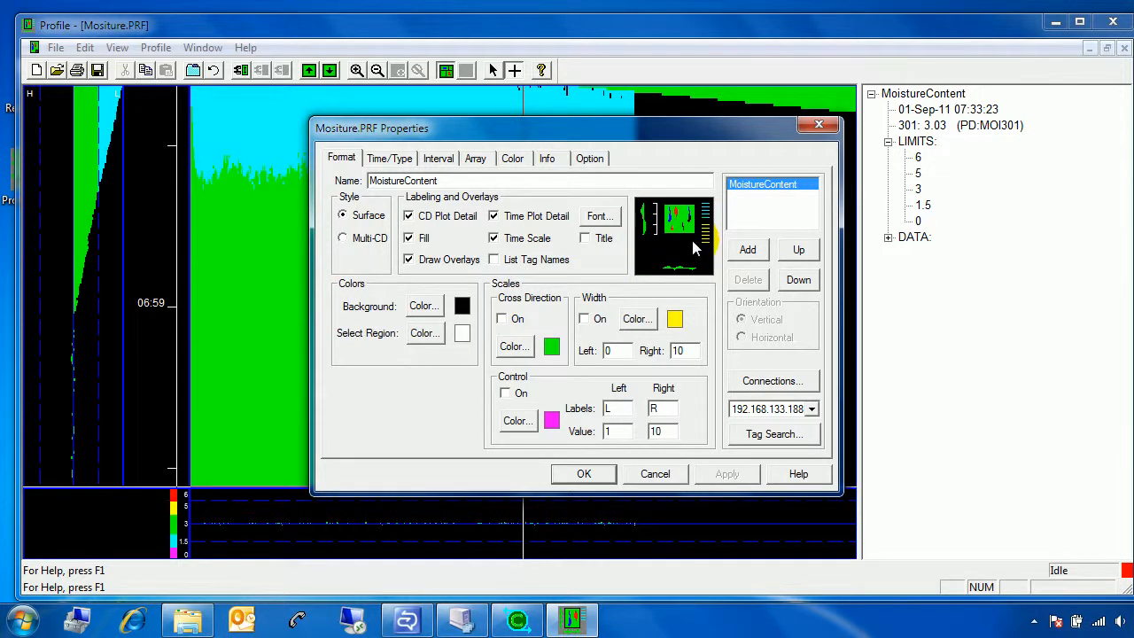
left_click(494, 239)
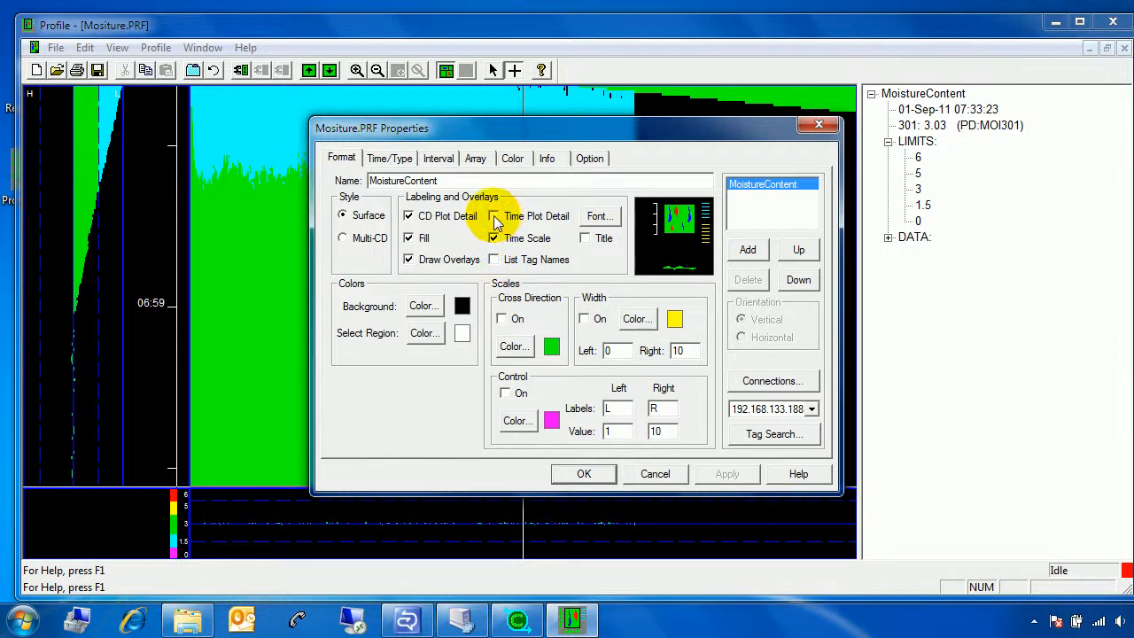
left_click(494, 217)
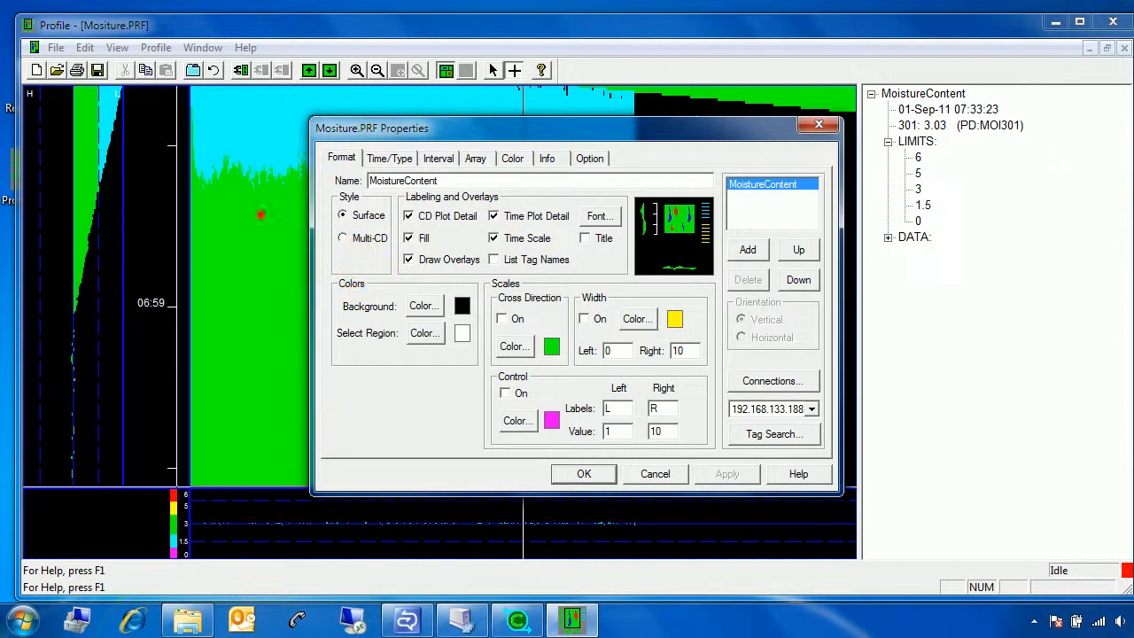
mouse_move(11, 57)
left_mouse_down()
mouse_move(144, 345)
mouse_move(150, 487)
mouse_move(757, 569)
mouse_move(878, 564)
left_mouse_up()
key("Escape")
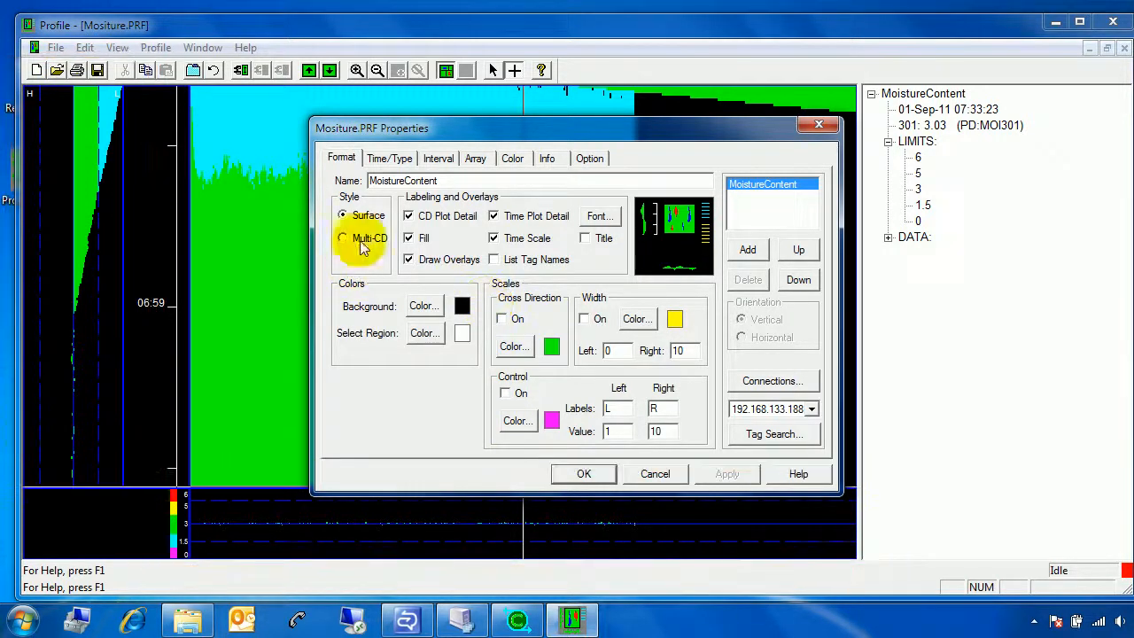
left_click(411, 217)
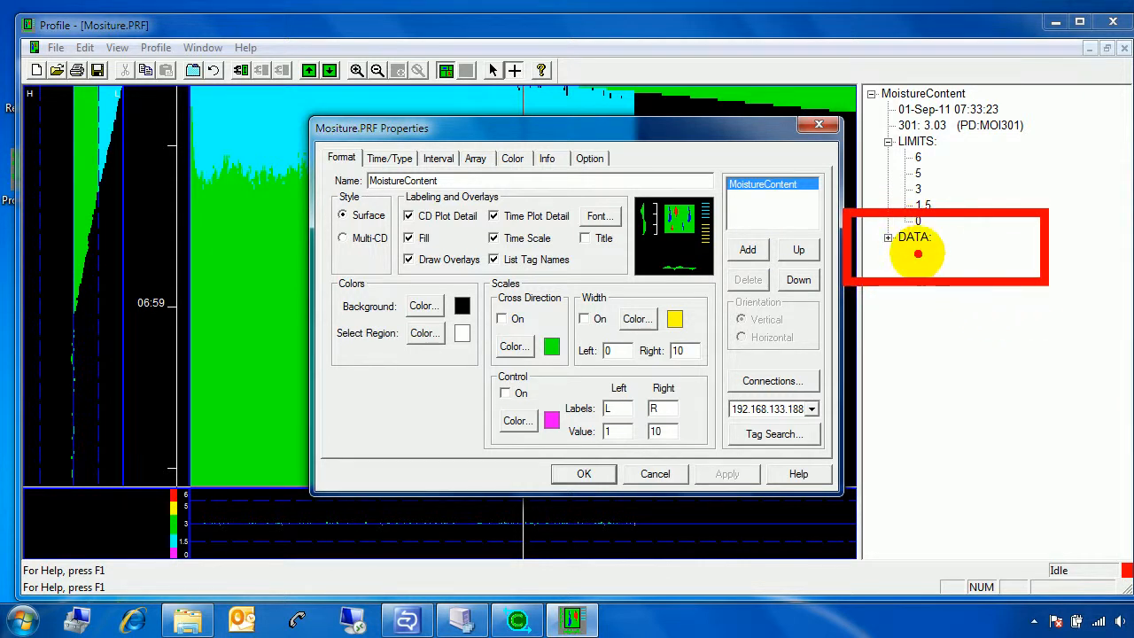
left_click(495, 262)
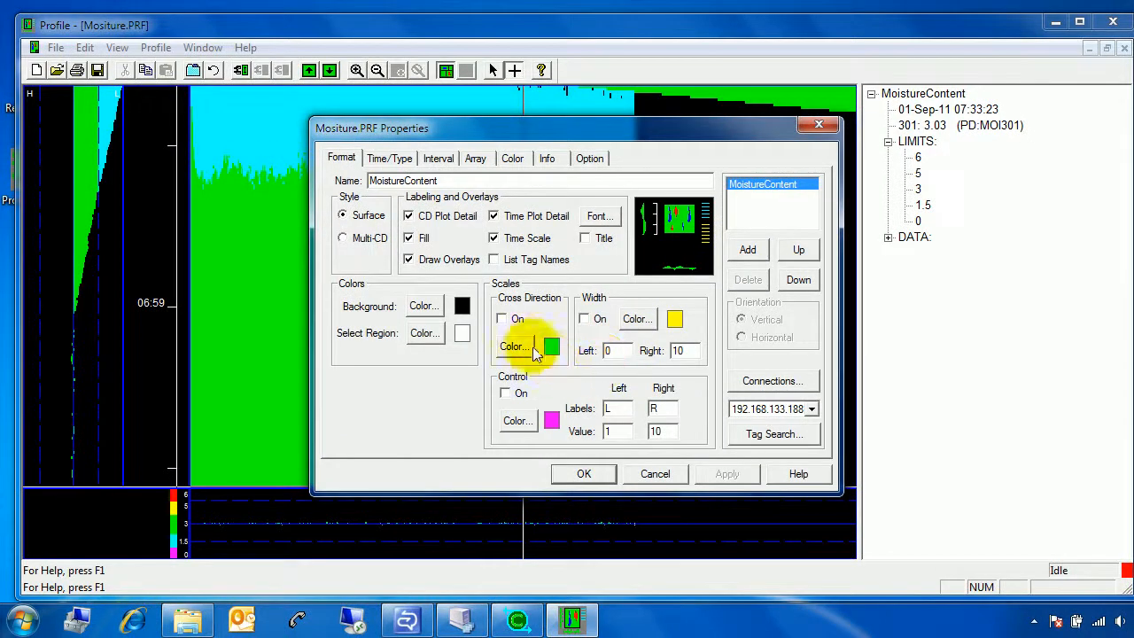
Turn on the Cross Direction, Width and Control scales, and place the crosshair at about position 150 on the plot
left_click(504, 319)
left_click(584, 319)
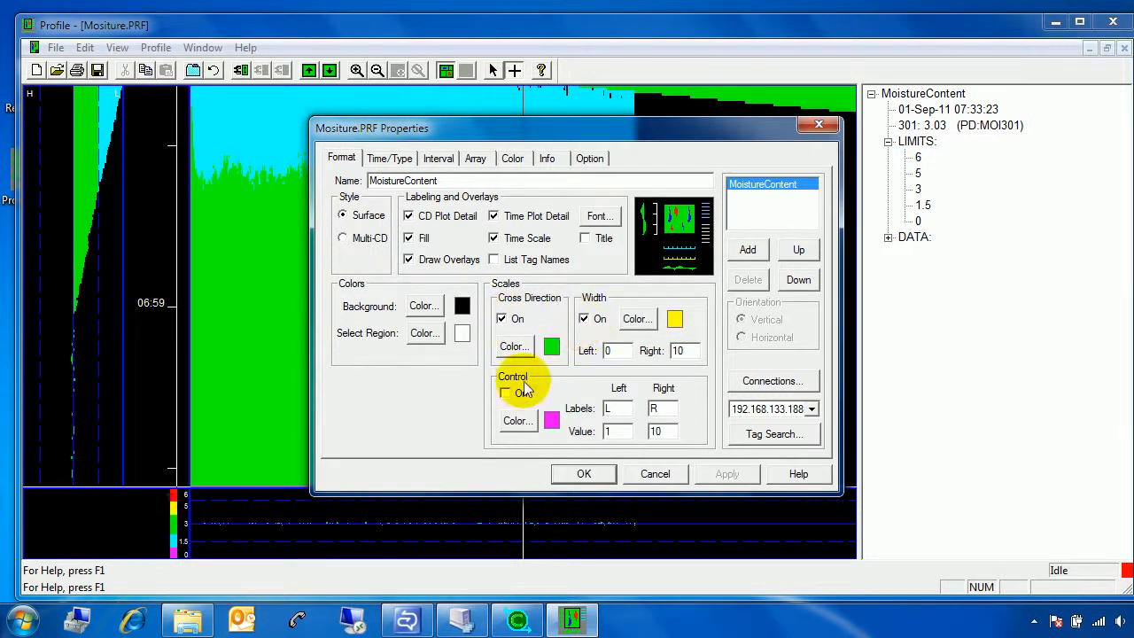
left_click(505, 392)
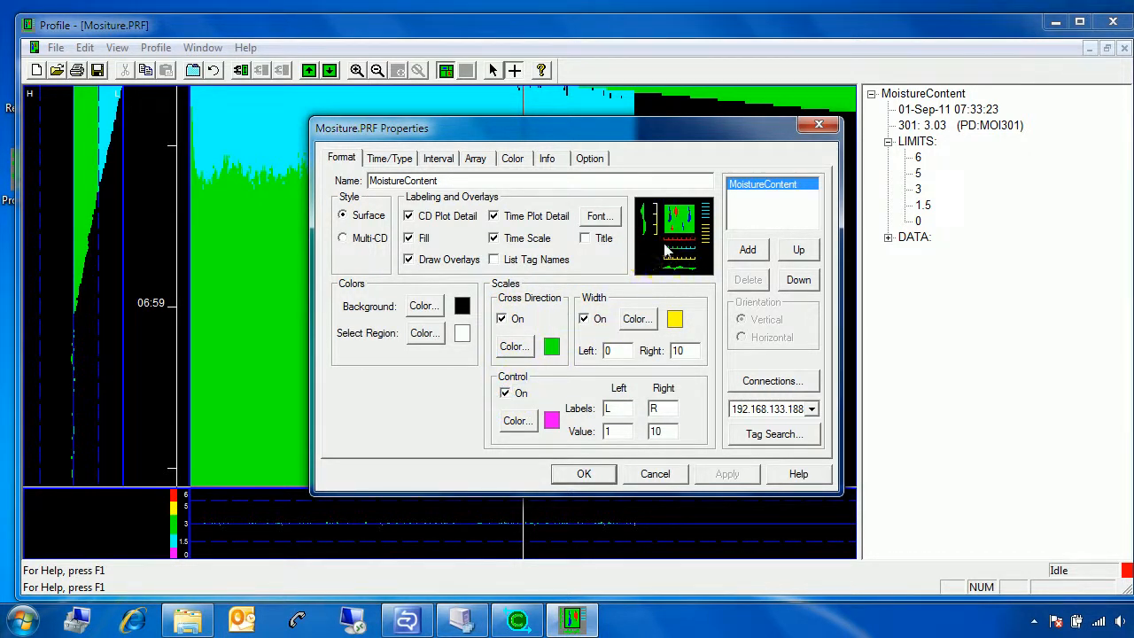
left_click(584, 473)
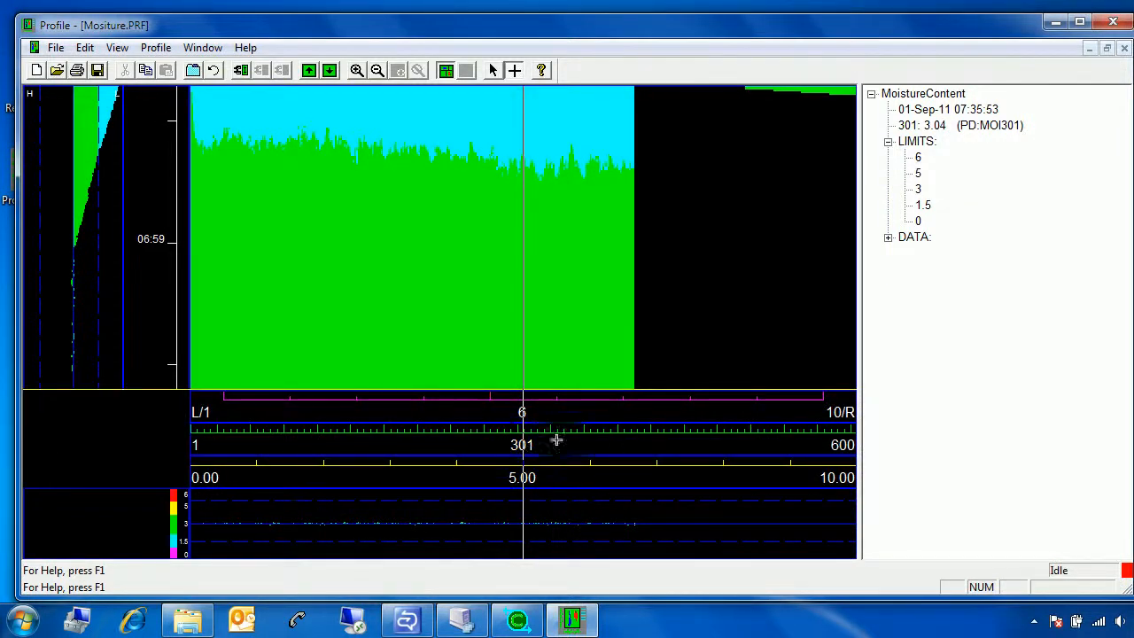
left_click(355, 321)
Set the Width scale's right value to 8 in the plot properties and apply it
left_click(192, 70)
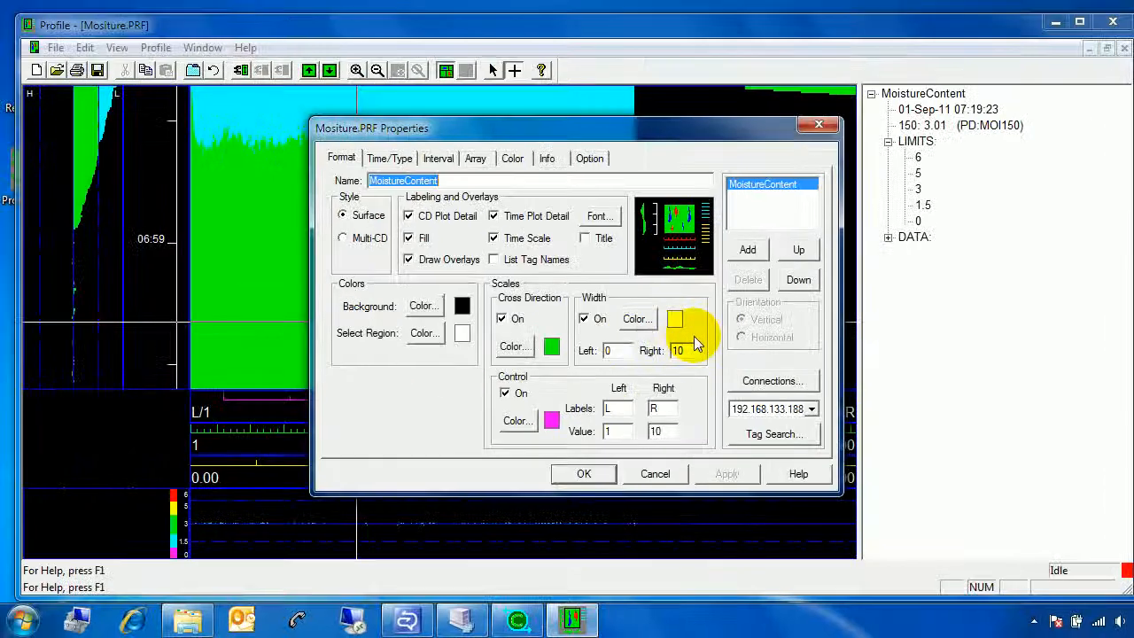
double_click(742, 336)
type("8")
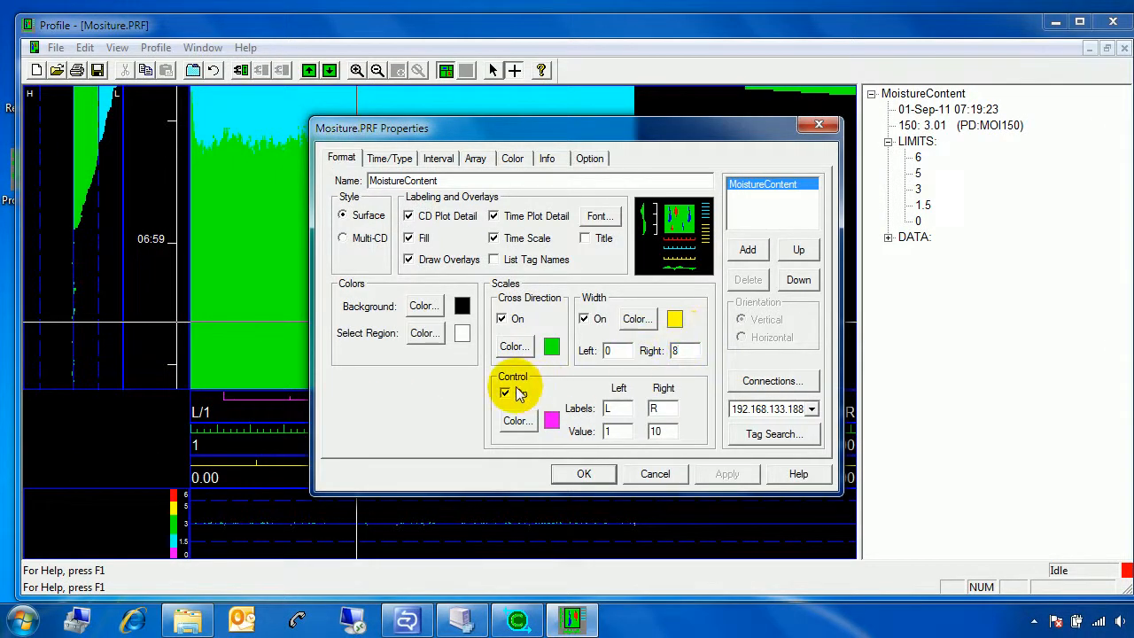
left_click(550, 422)
left_click(549, 426)
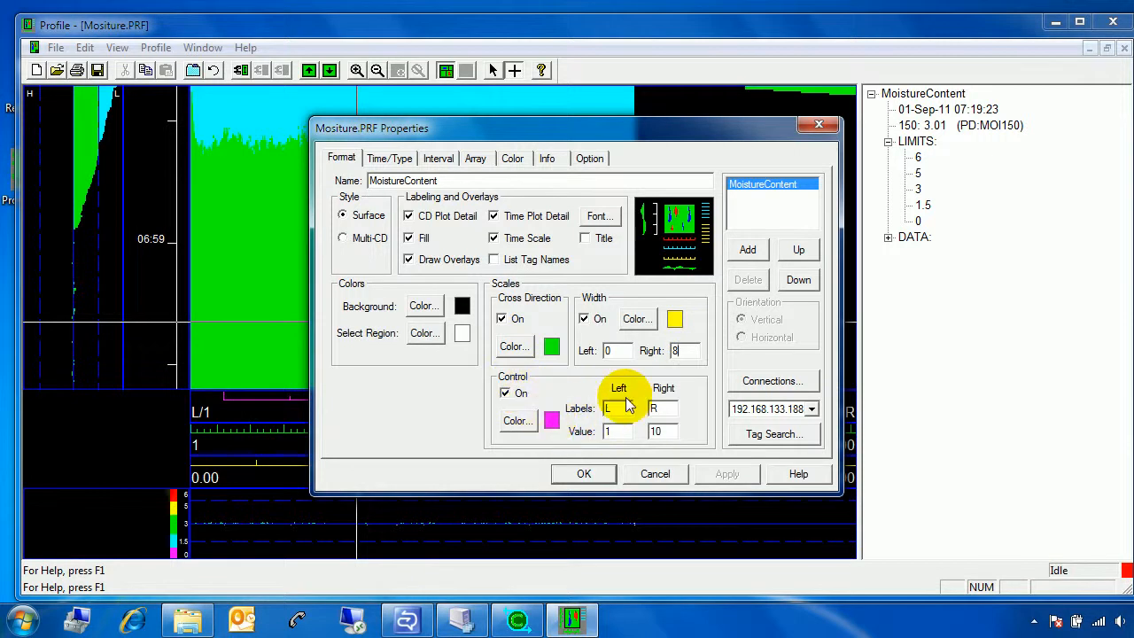
left_click(591, 474)
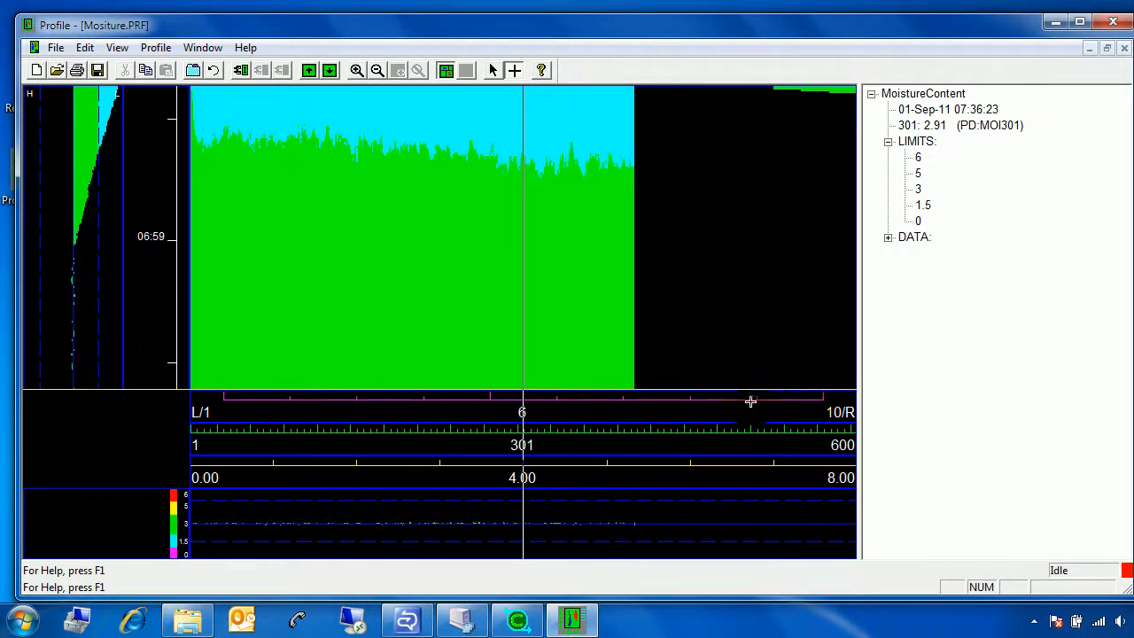
Turn off the Cross Direction and Control scales, keeping only the Width scale on the plot
left_click(193, 70)
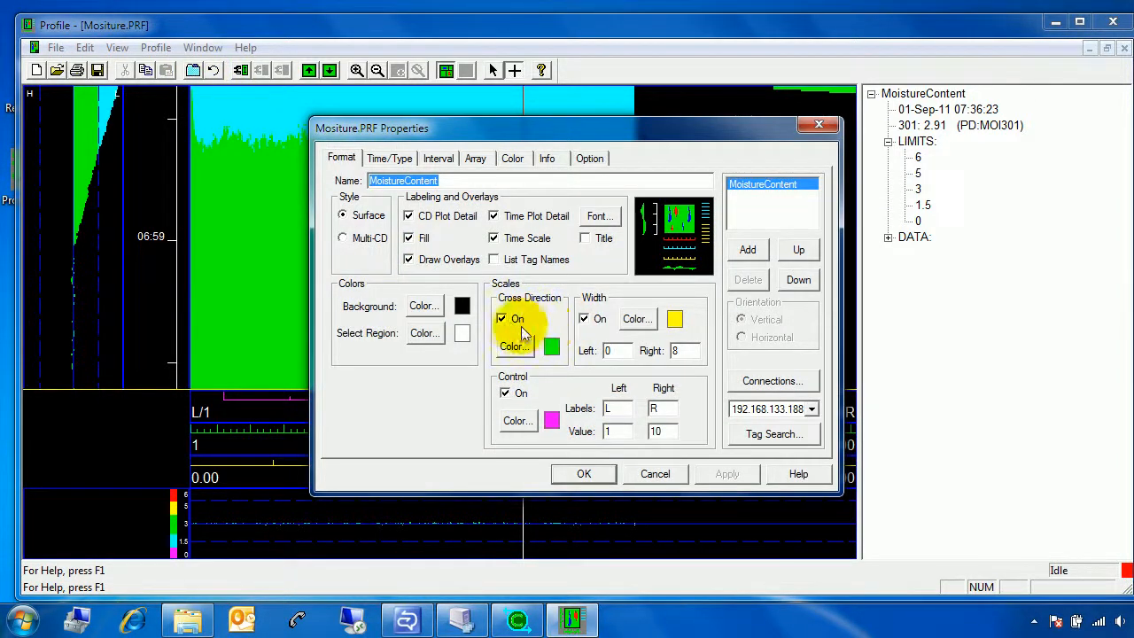
left_click(502, 320)
left_click(506, 393)
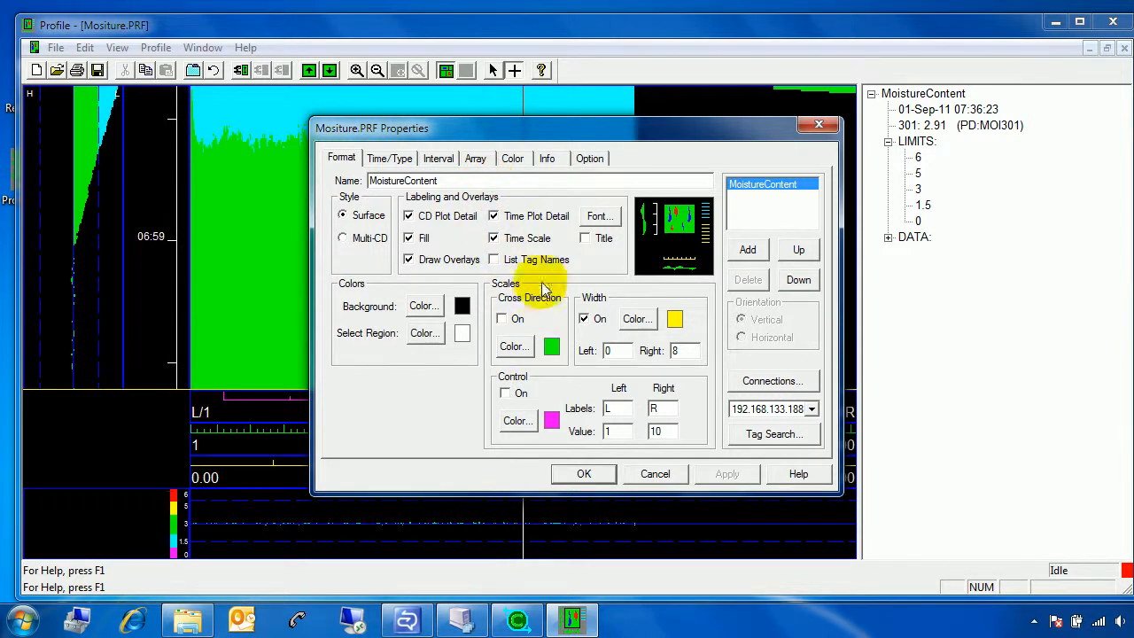
left_click(576, 472)
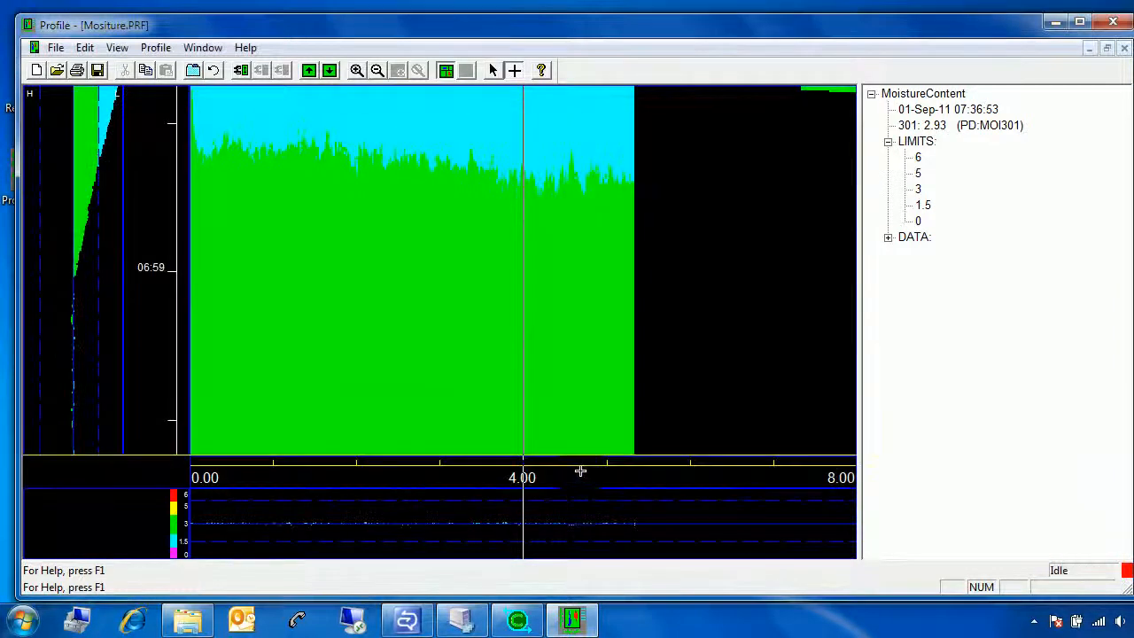
Expand the DATA list with List Tag Names turned on, and move the crosshair to another point on the plot
left_click(888, 238)
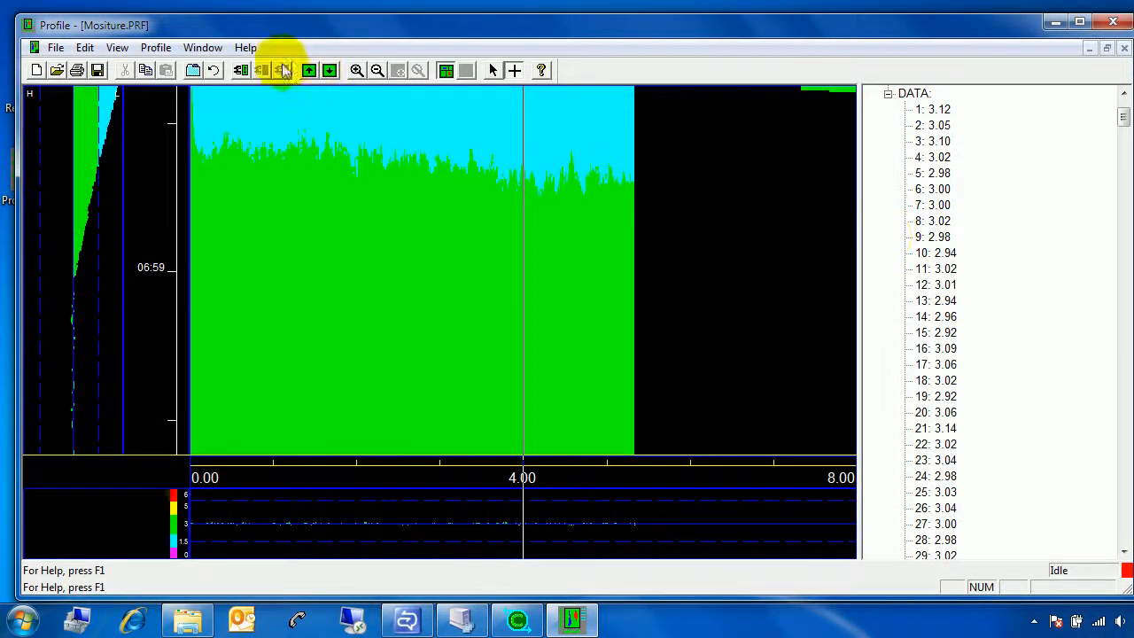
left_click(194, 70)
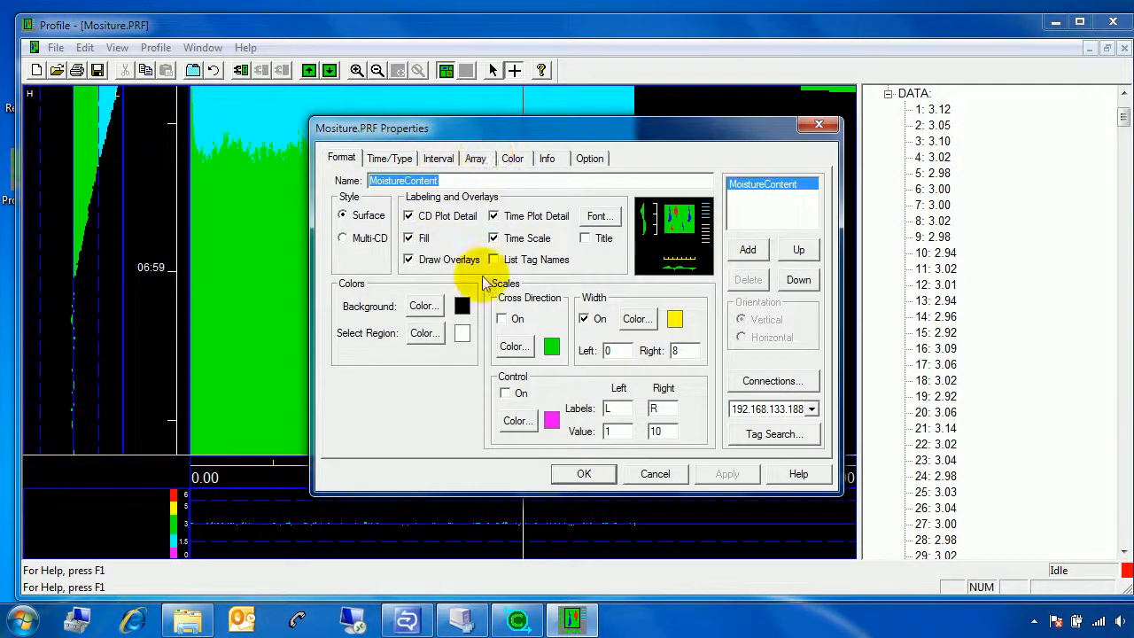
left_click(494, 259)
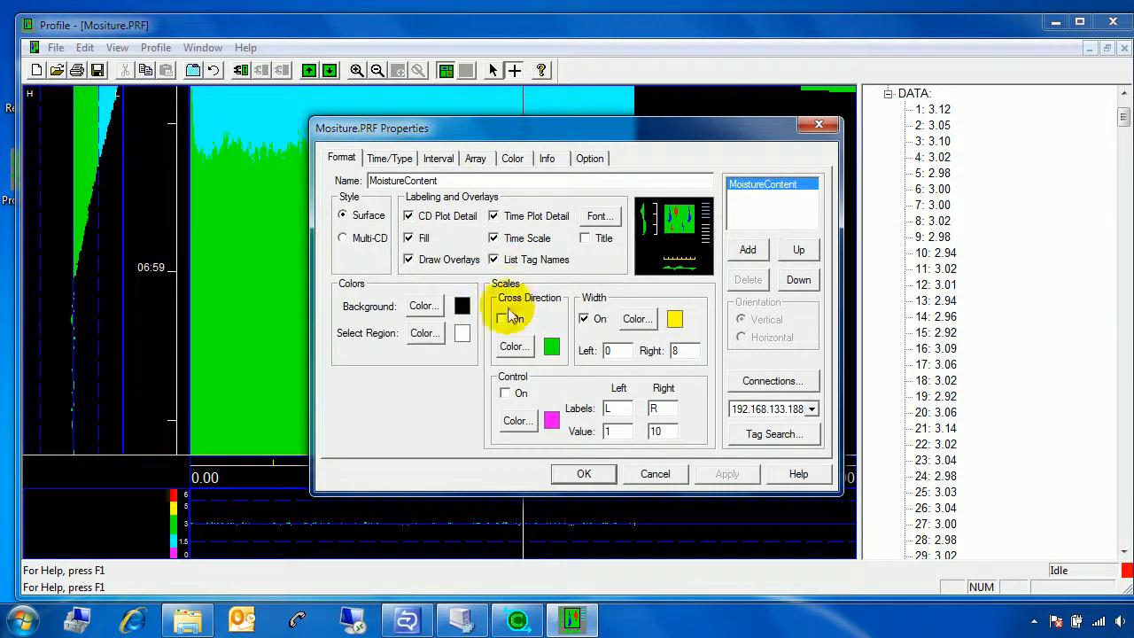
left_click(578, 476)
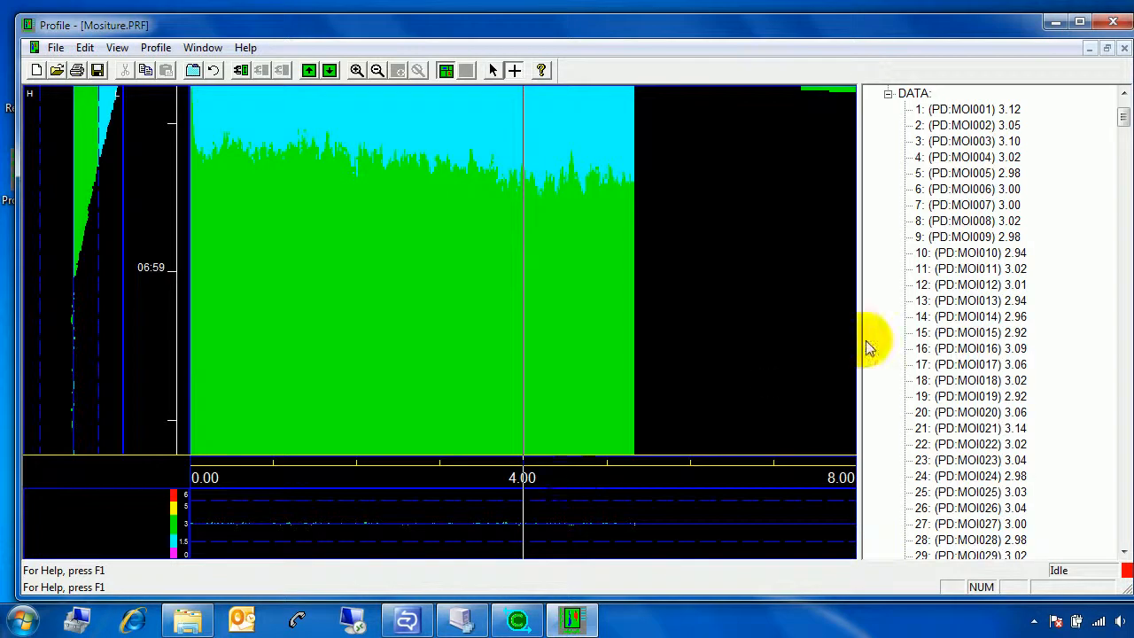
left_click_drag(582, 379, 230, 321)
left_click(272, 404)
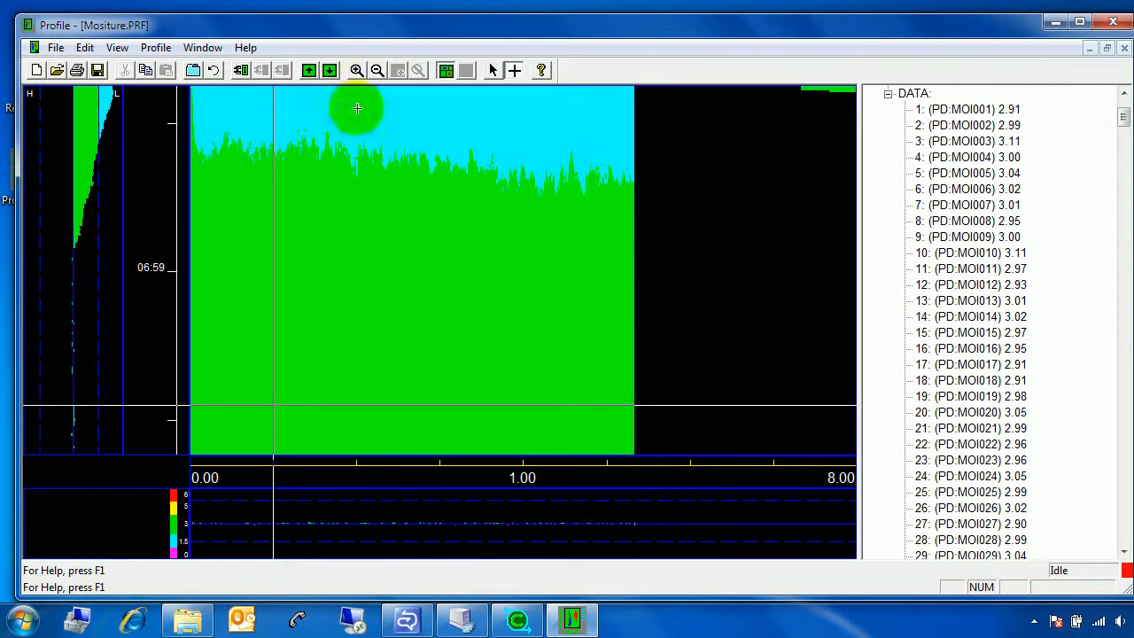
Turn off List Tag Names and set the Plot Outline Color option to red in the plot properties
left_click(194, 70)
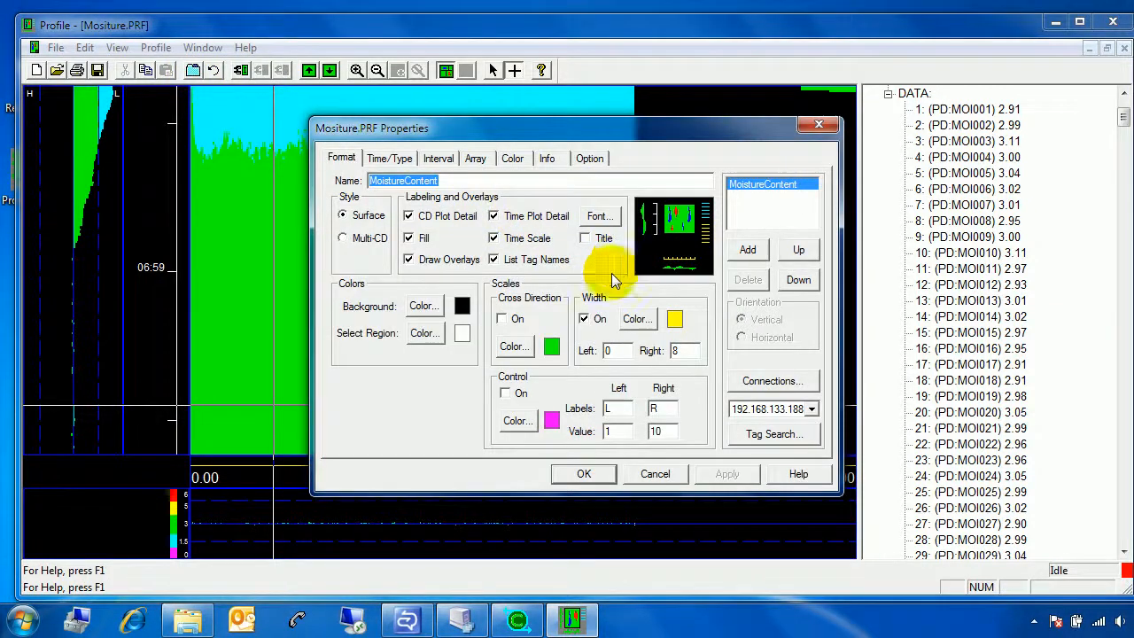
left_click(496, 261)
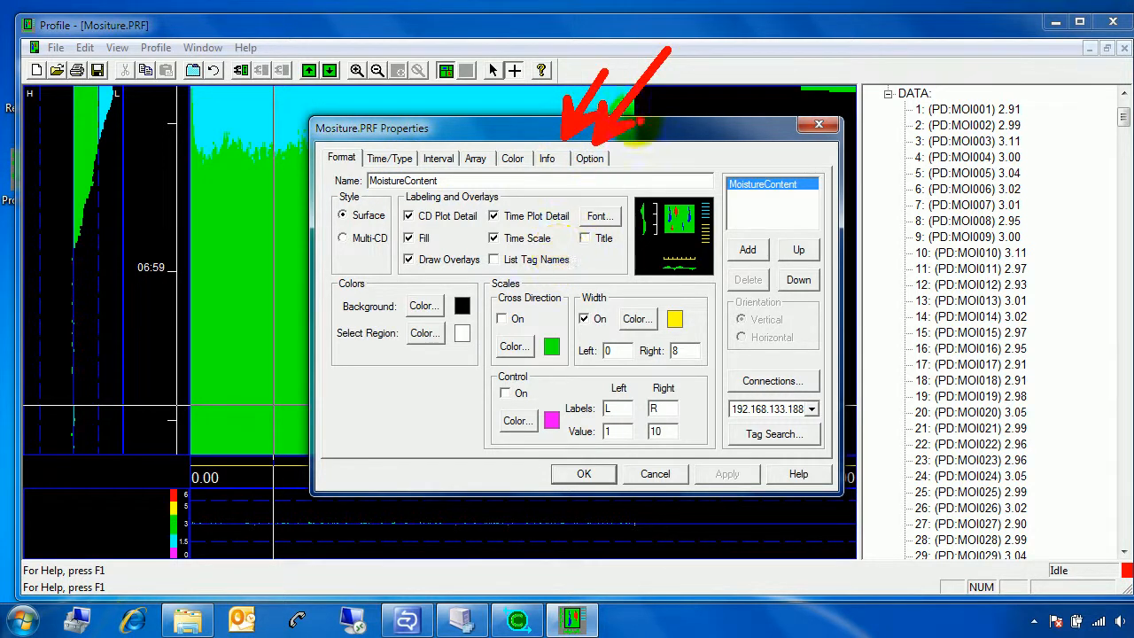
left_click(590, 159)
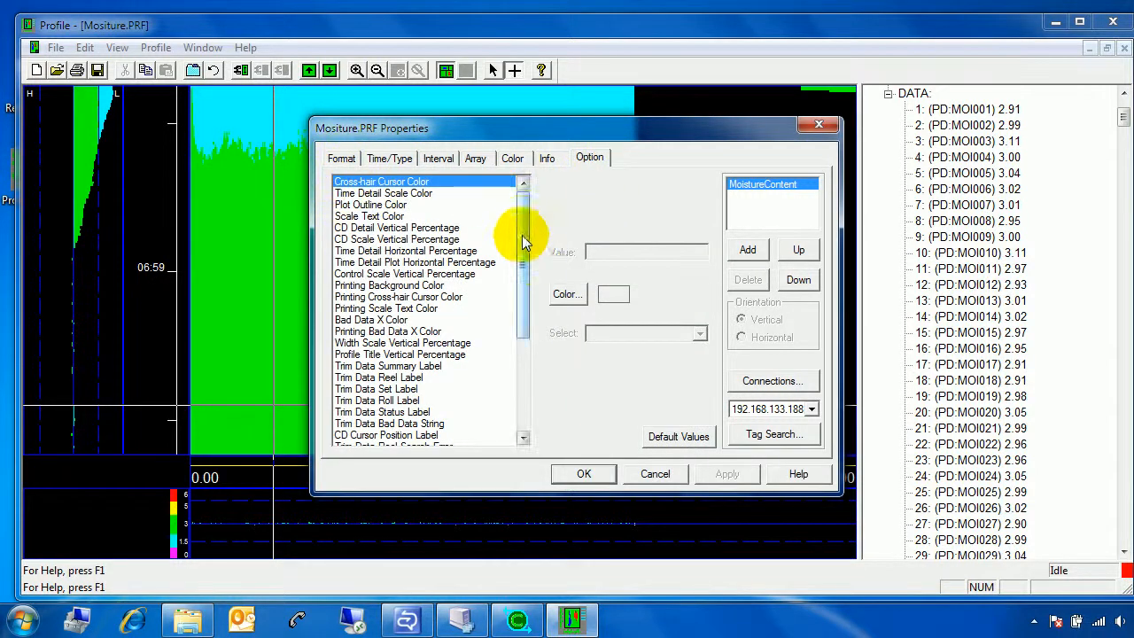
left_click_drag(524, 218, 524, 191)
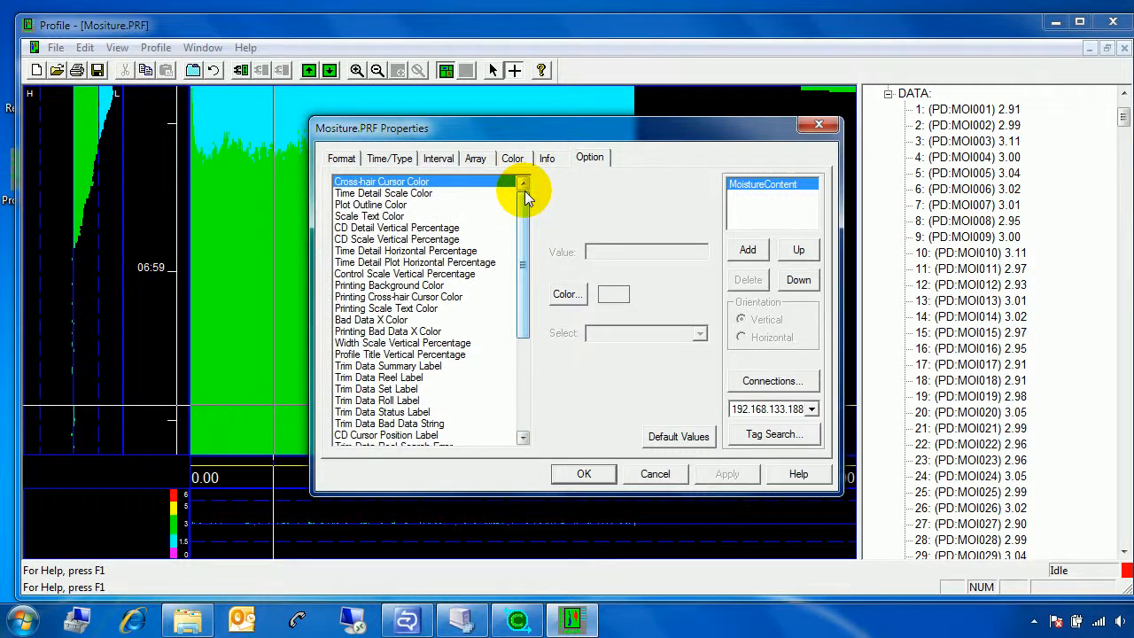
left_click(374, 207)
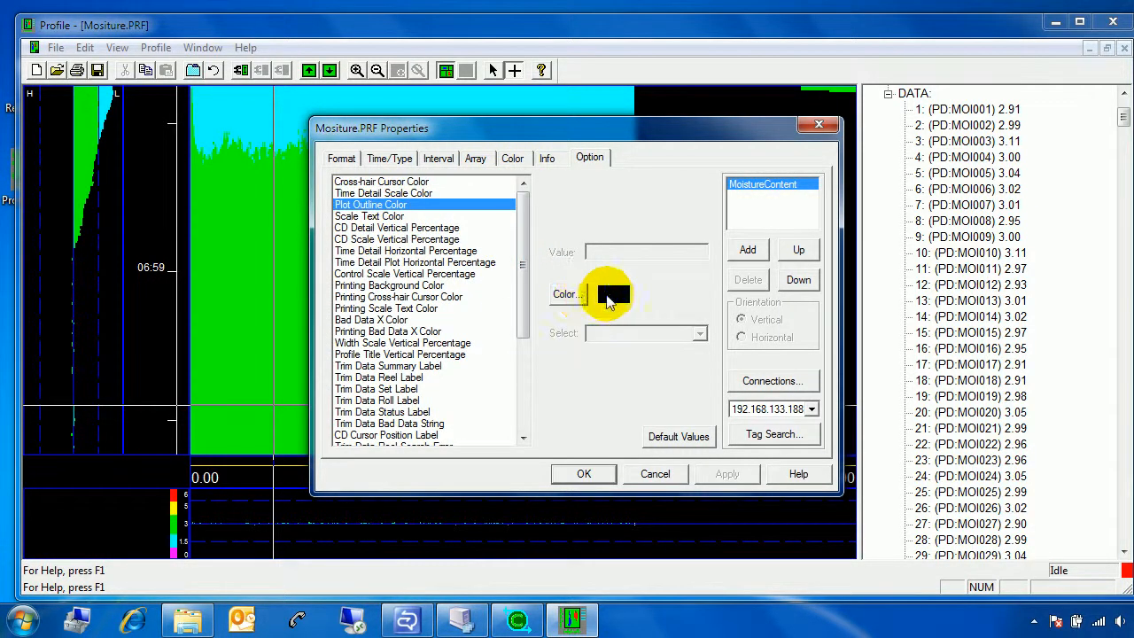
left_click(564, 295)
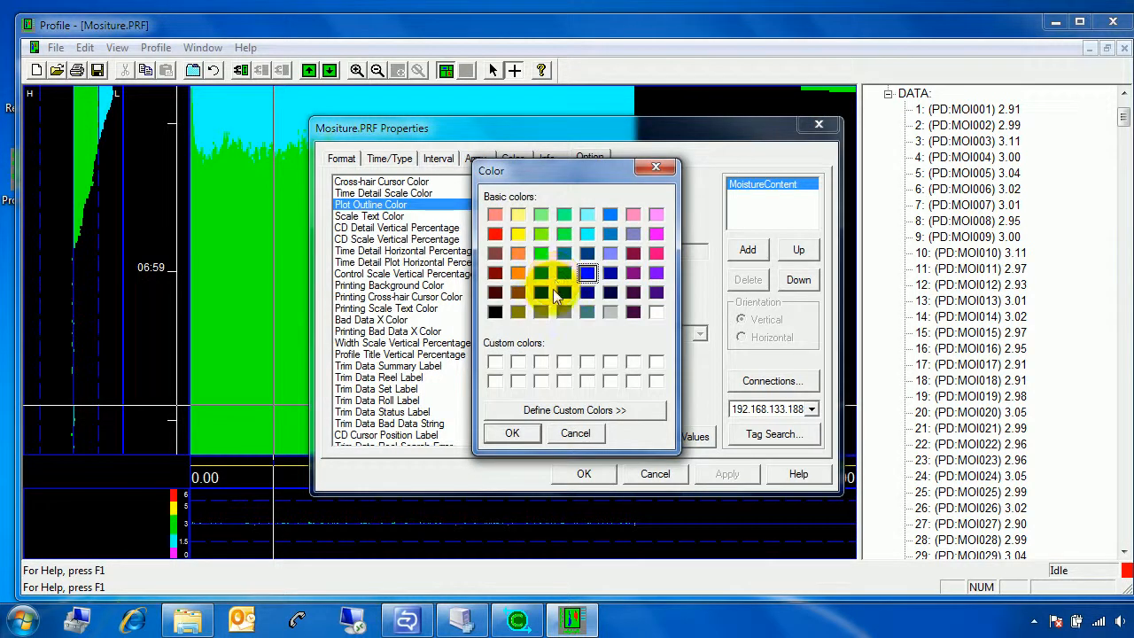
left_click(495, 233)
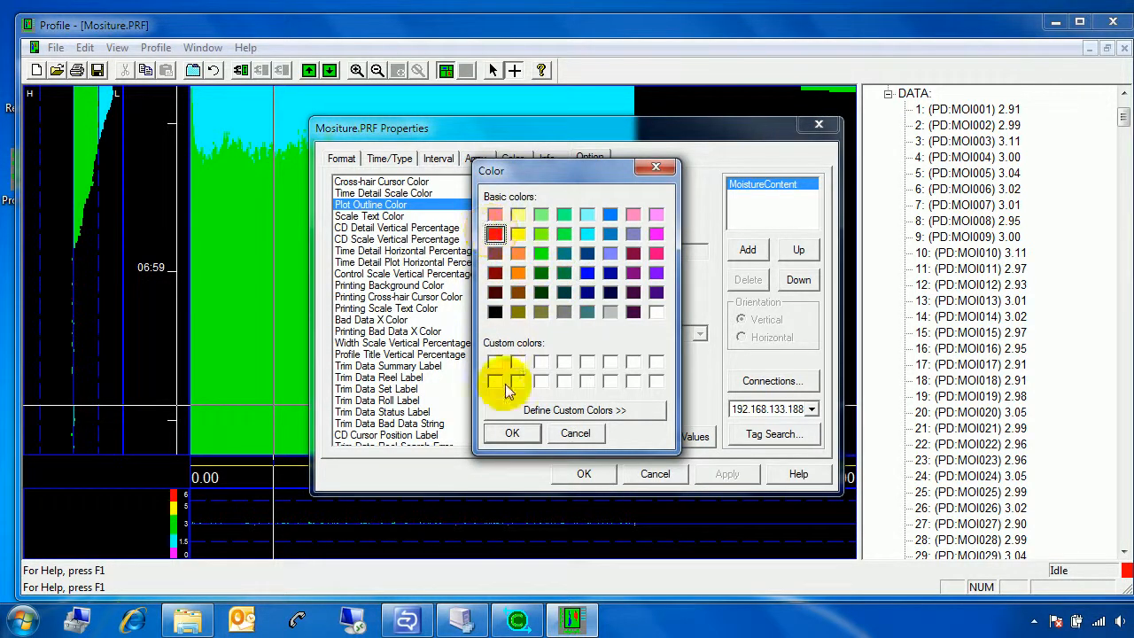
left_click(512, 433)
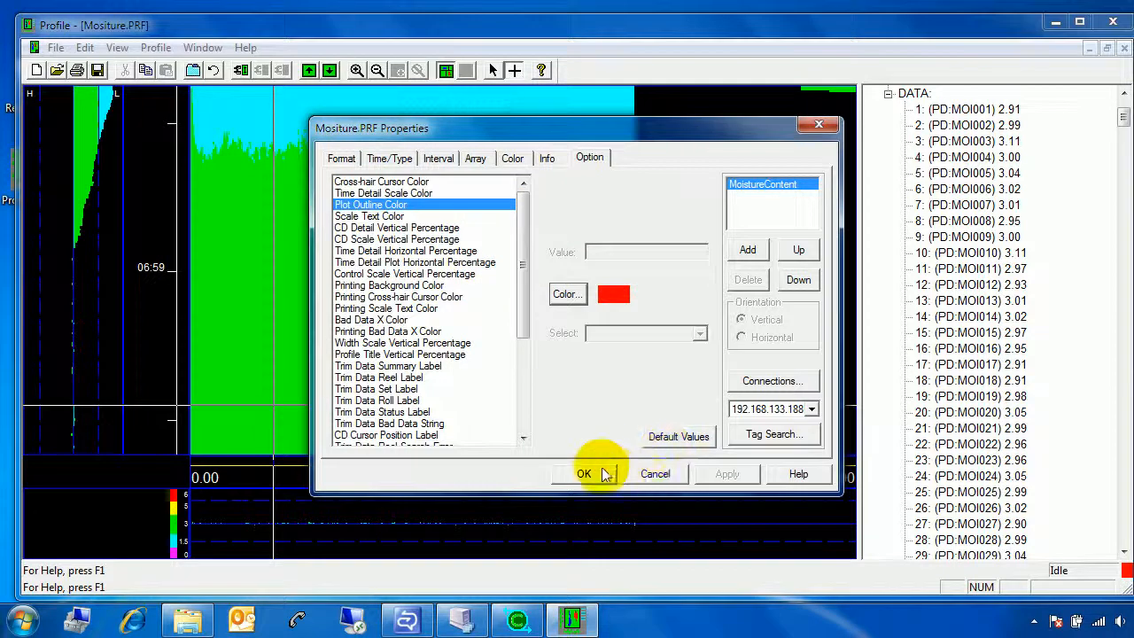
left_click(595, 474)
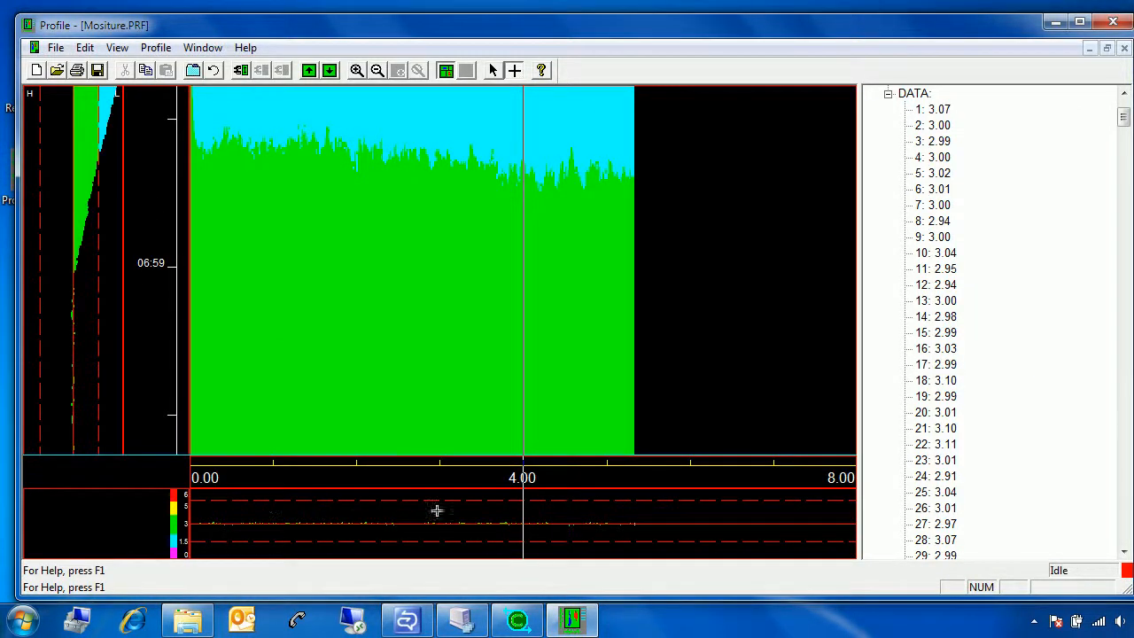
Reset the plot's option settings to their default values and apply the change
left_click(194, 70)
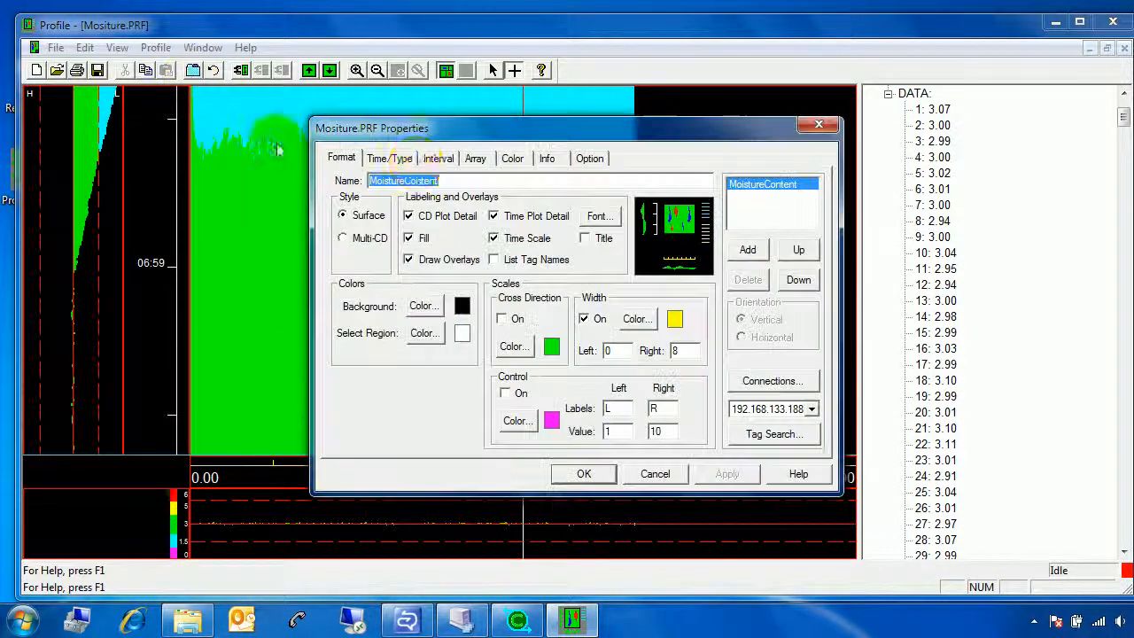
left_click(549, 158)
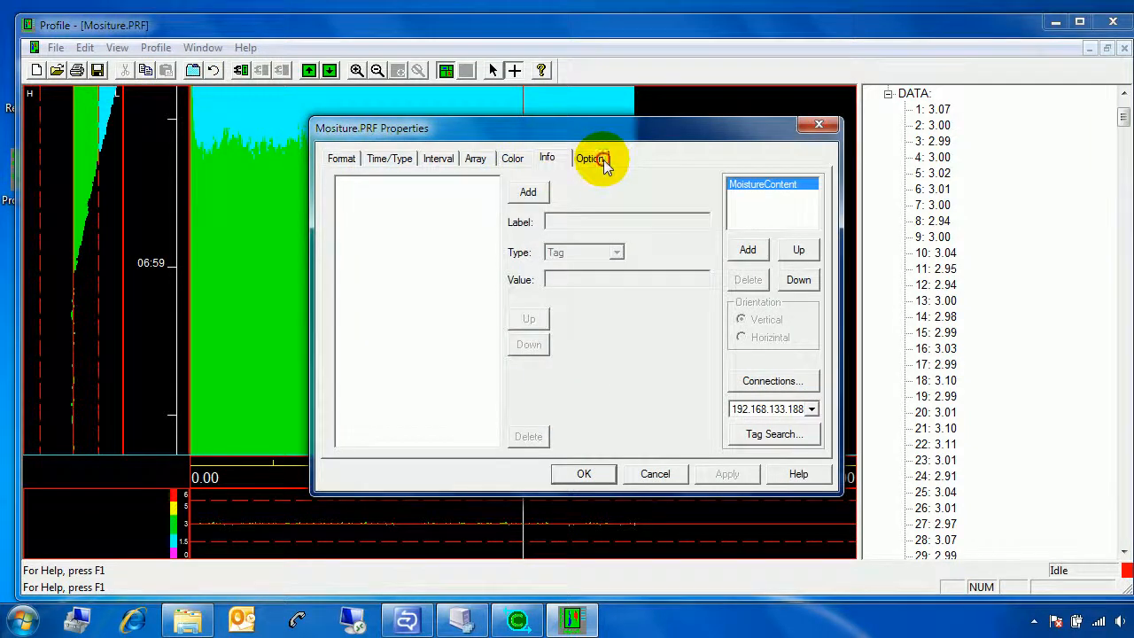
left_click(590, 158)
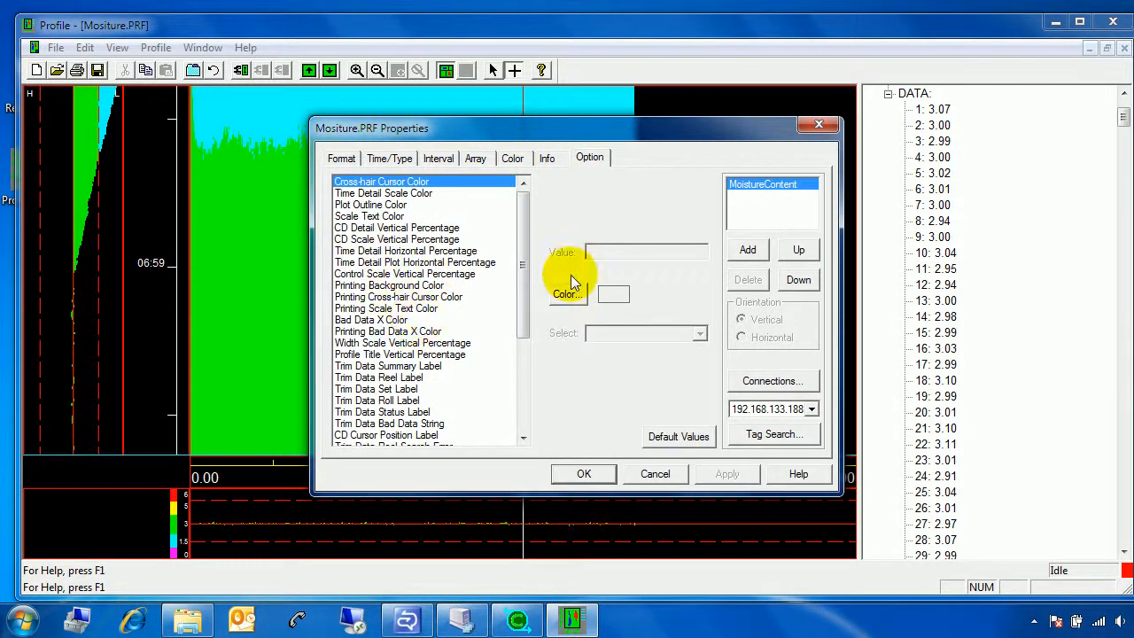
left_click(678, 437)
left_click(584, 473)
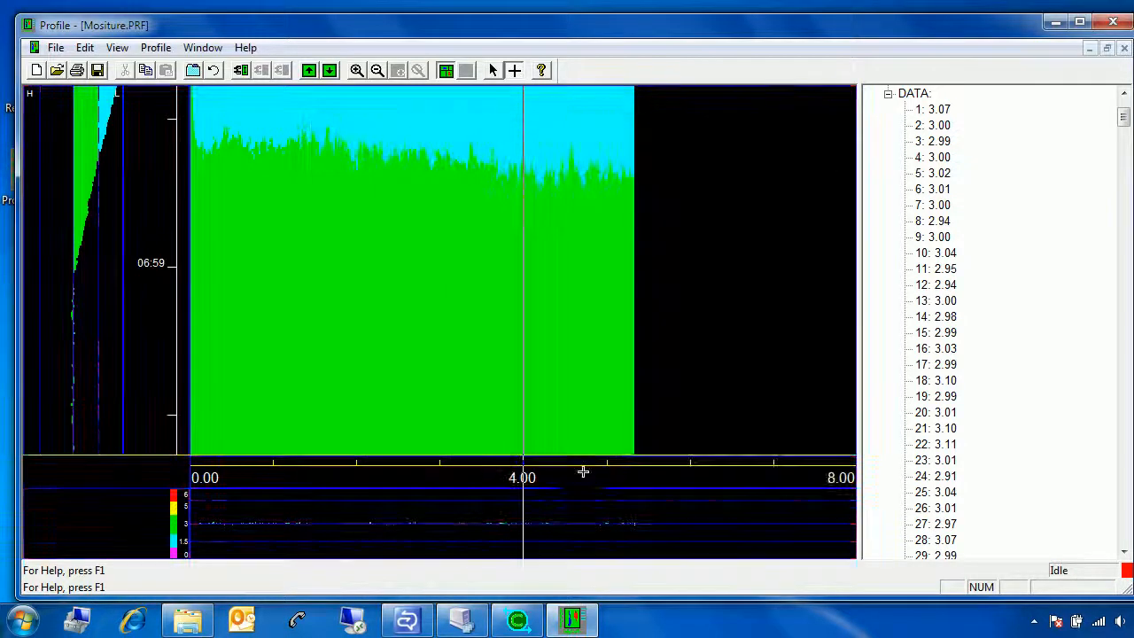
Add an info item of type Tag to the plot properties, entering the sinusoid tag on server 192.168.133.188 as its value
left_click(194, 70)
left_click(547, 158)
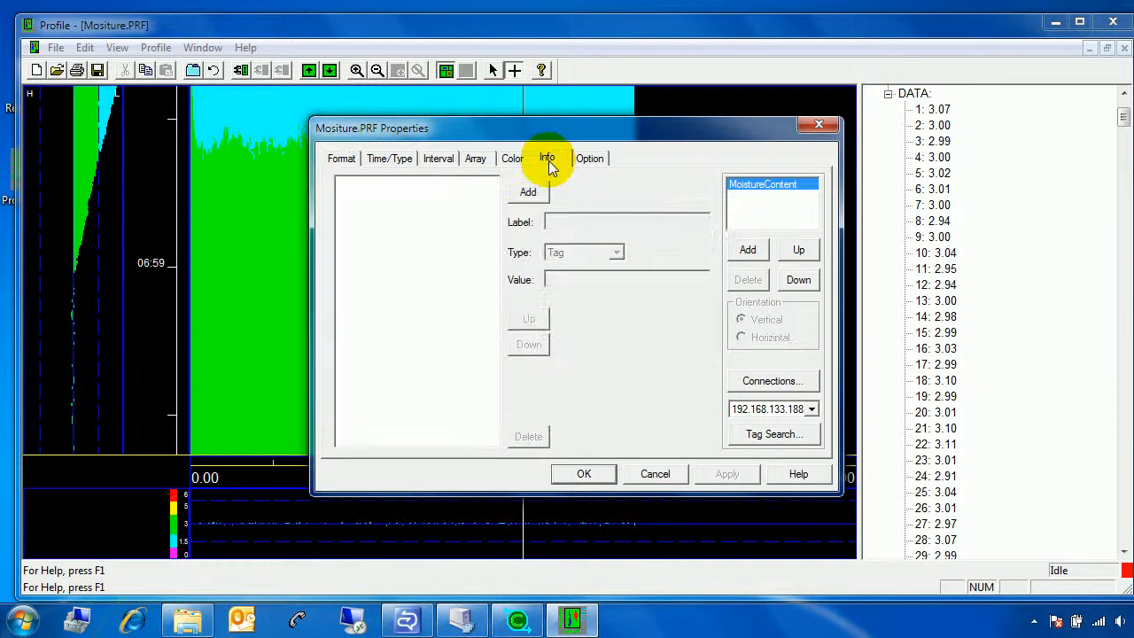
left_click(583, 160)
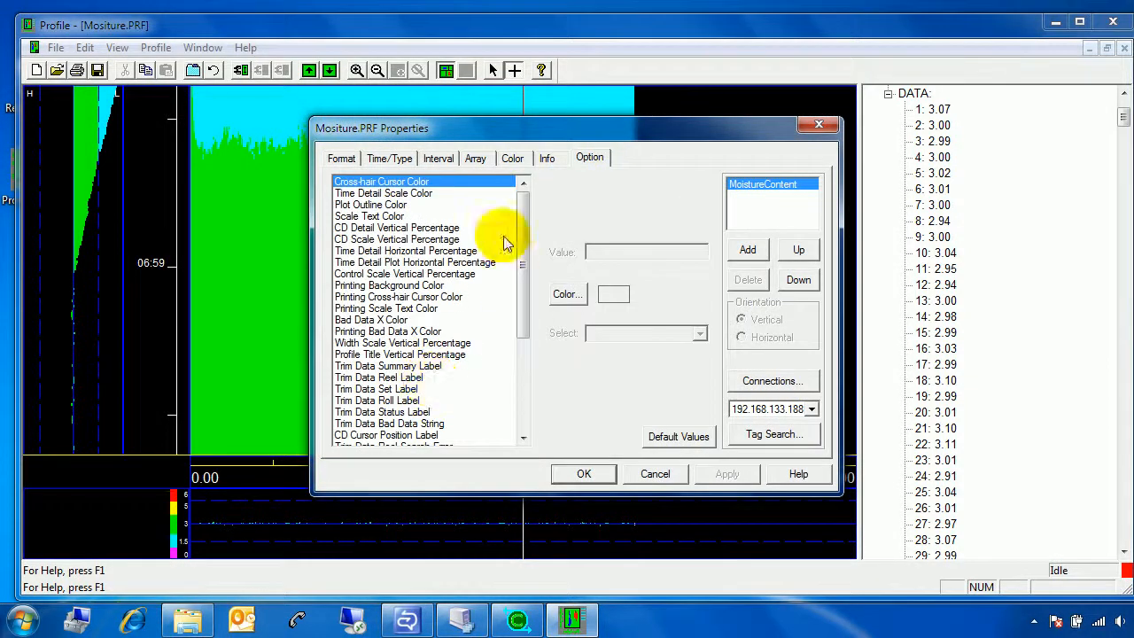
left_click_drag(525, 215, 514, 157)
left_click(547, 160)
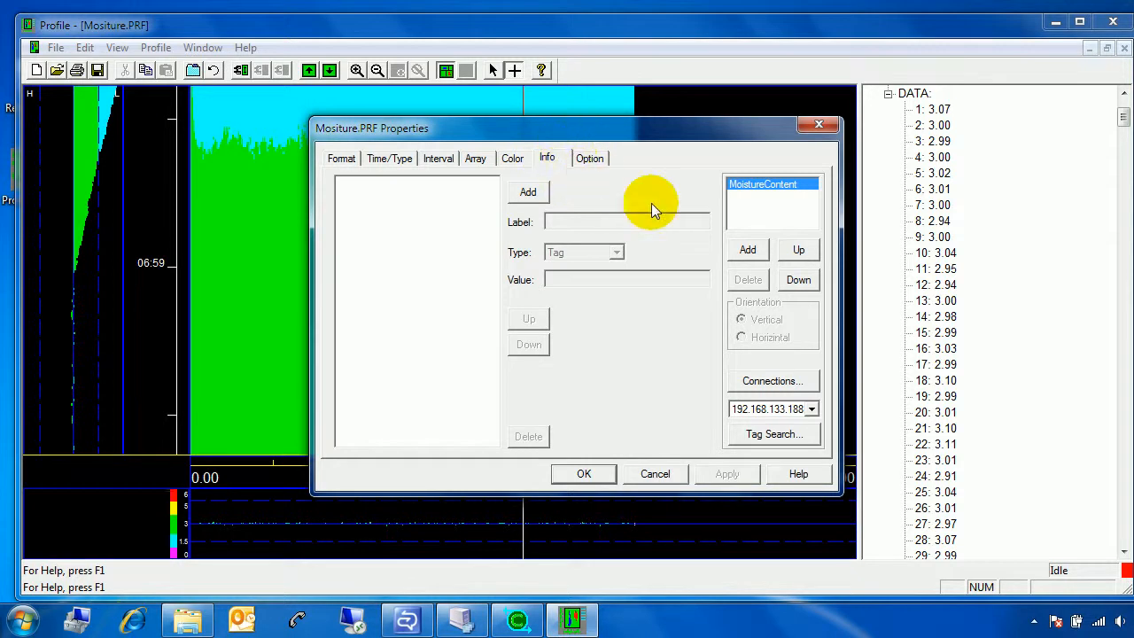
mouse_move(851, 61)
left_mouse_down()
mouse_move(1073, 531)
mouse_move(1121, 575)
left_mouse_up()
key("Escape")
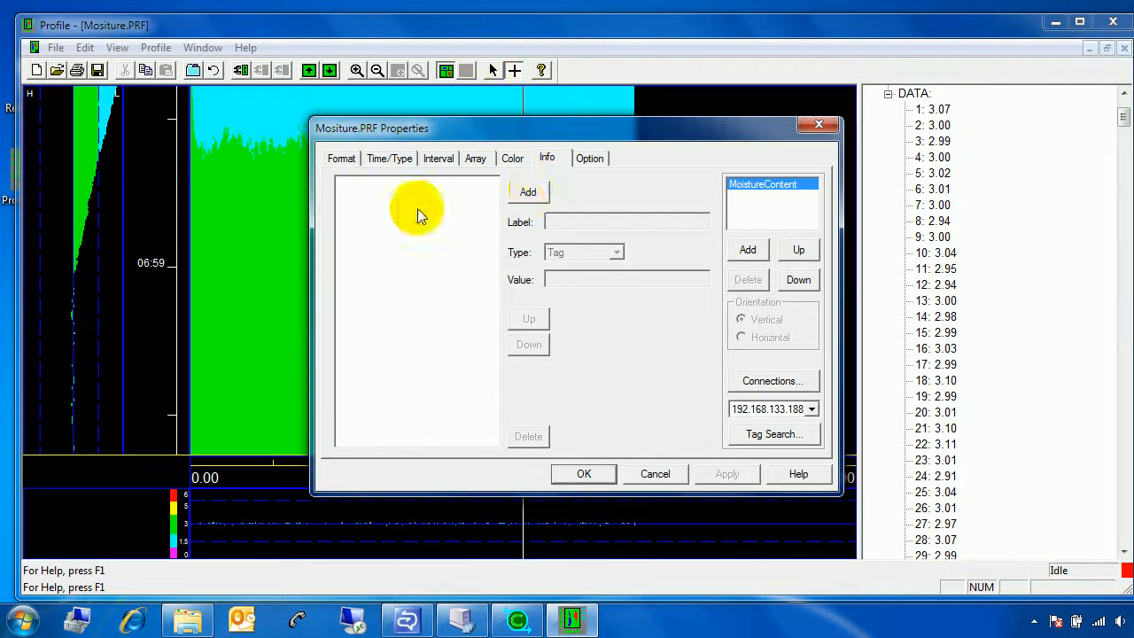
left_click(527, 189)
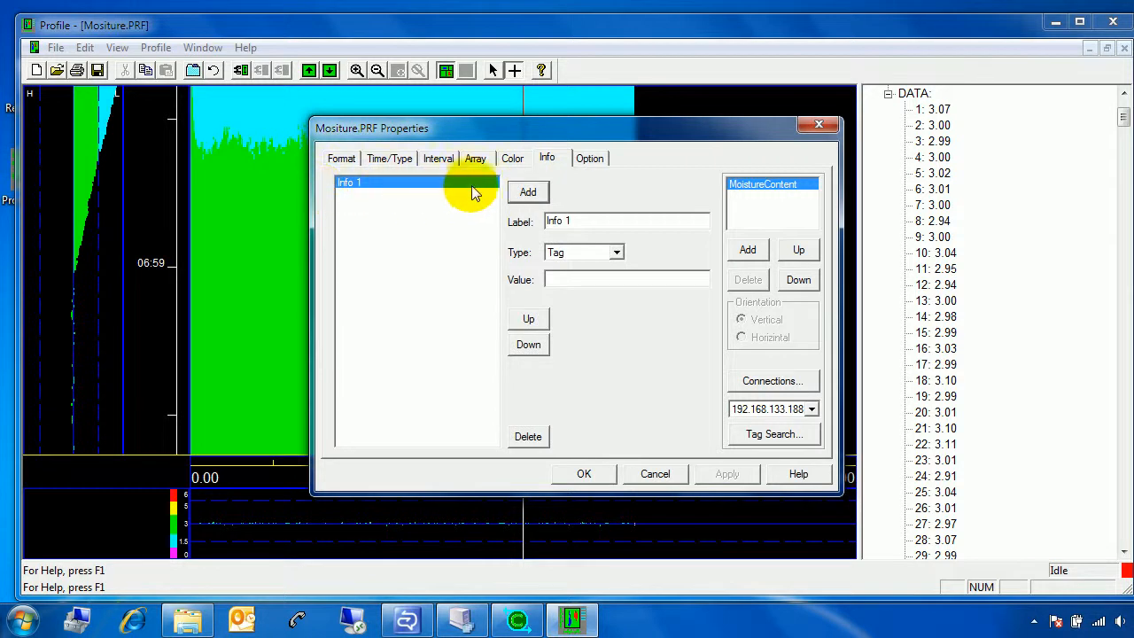
left_click(585, 253)
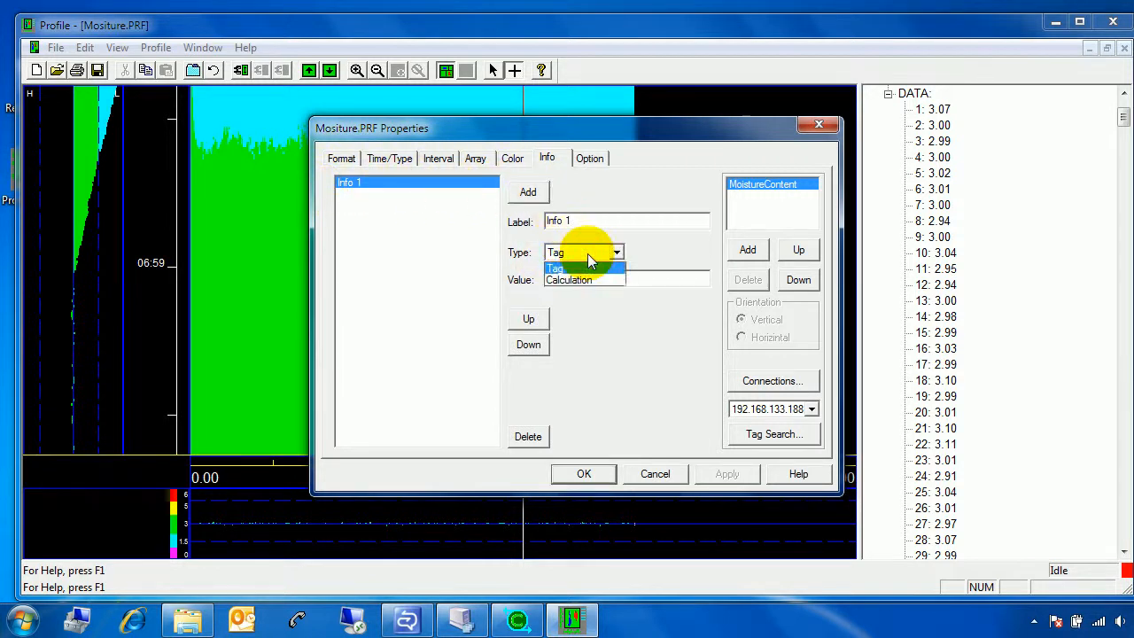
left_click(587, 254)
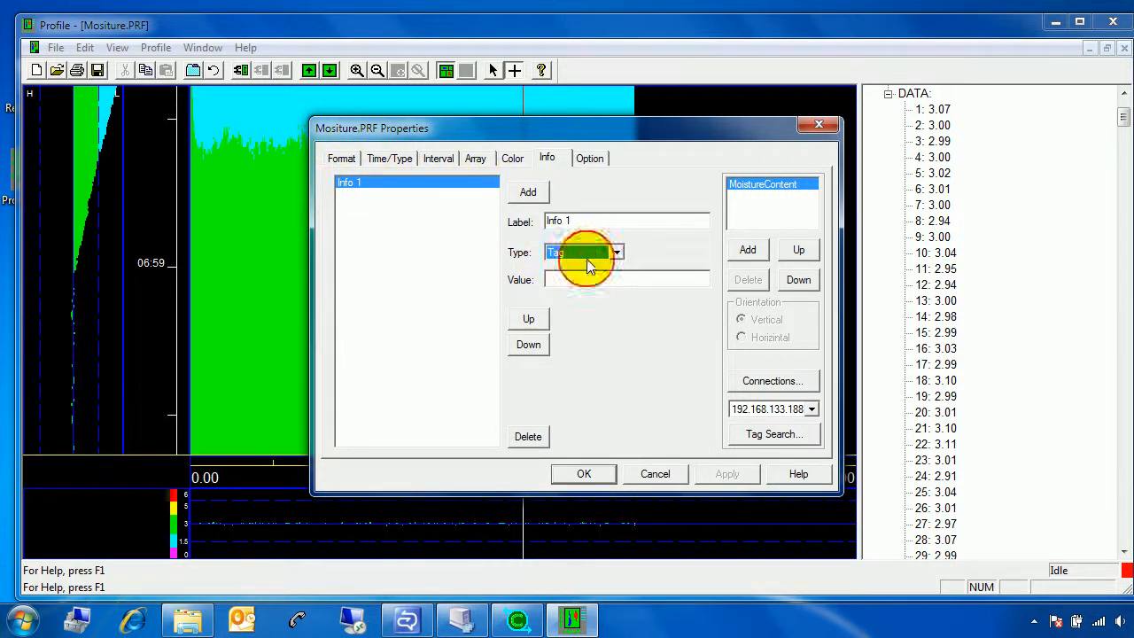
left_click(582, 278)
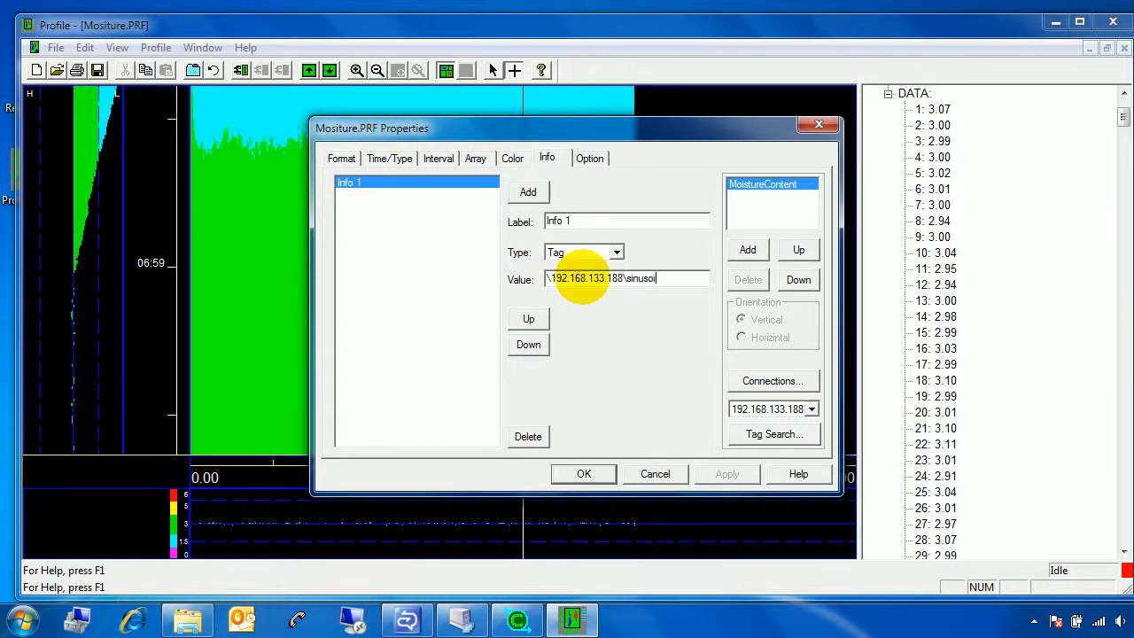
Label the info item Sinusoid, correct its value to \\192.168.133.188\sinusoid and apply the properties
left_click_drag(633, 223, 506, 228)
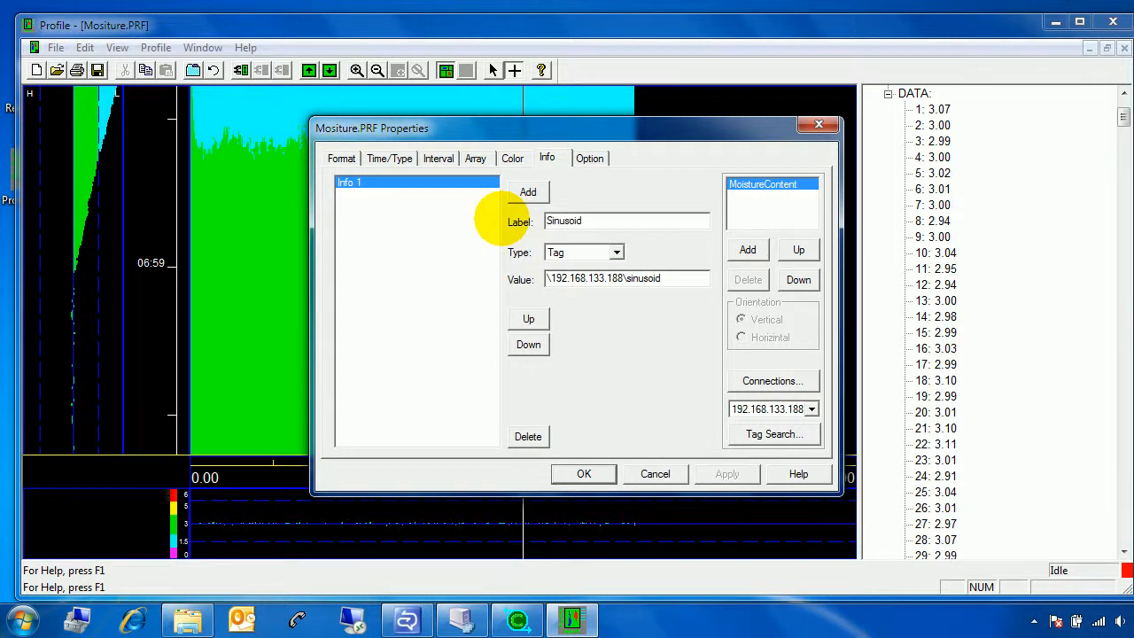
left_click(552, 278)
type("\\")
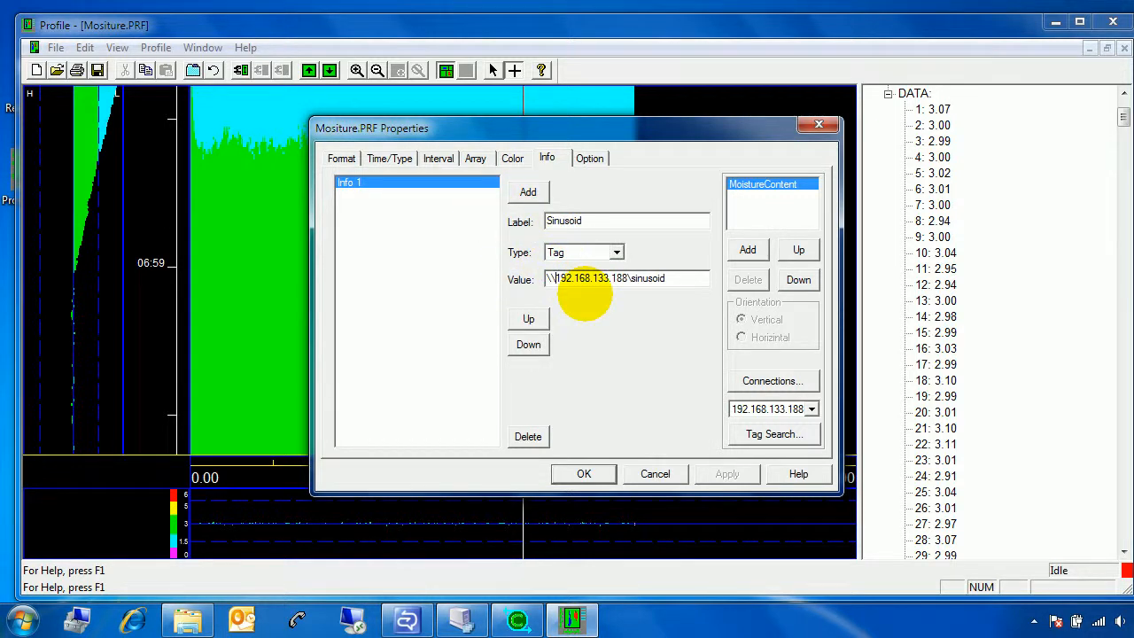
left_click(585, 474)
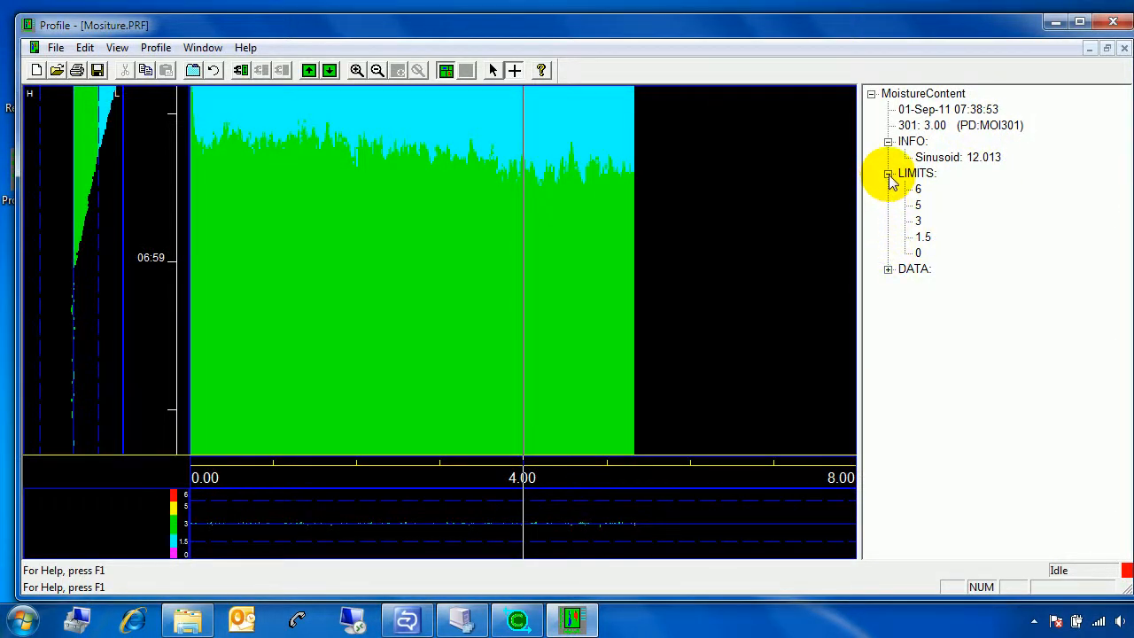
Move the crosshair to various times and positions on the plot and examine the Sinusoid value under INFO
left_click_drag(874, 121, 1025, 184)
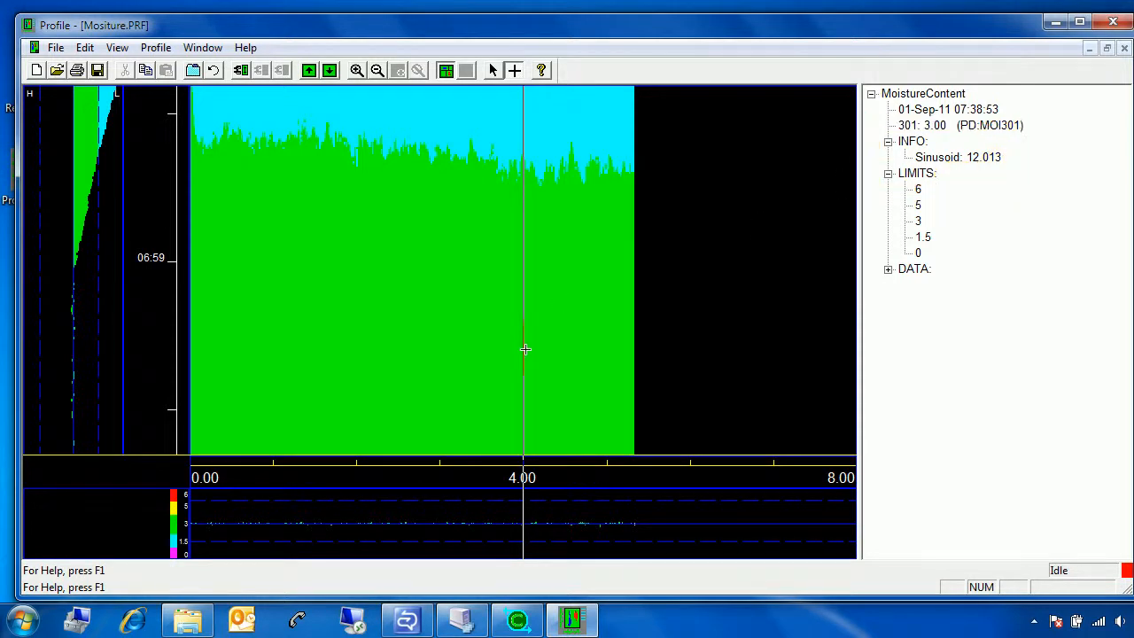
left_click(496, 433)
left_click(464, 382)
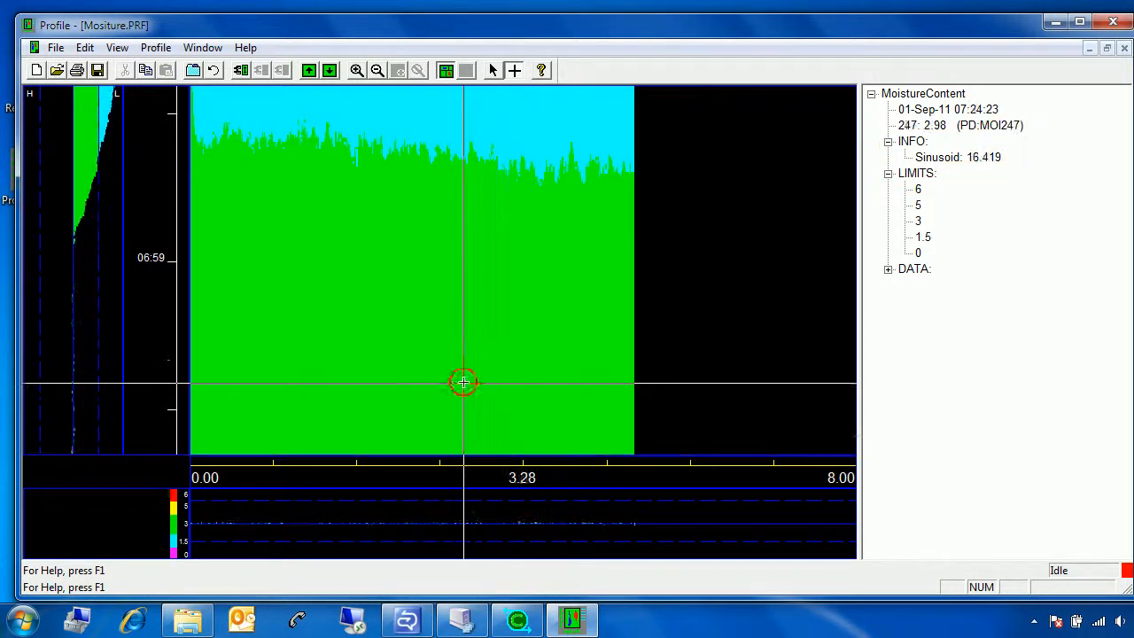
left_click(521, 310)
left_click(479, 244)
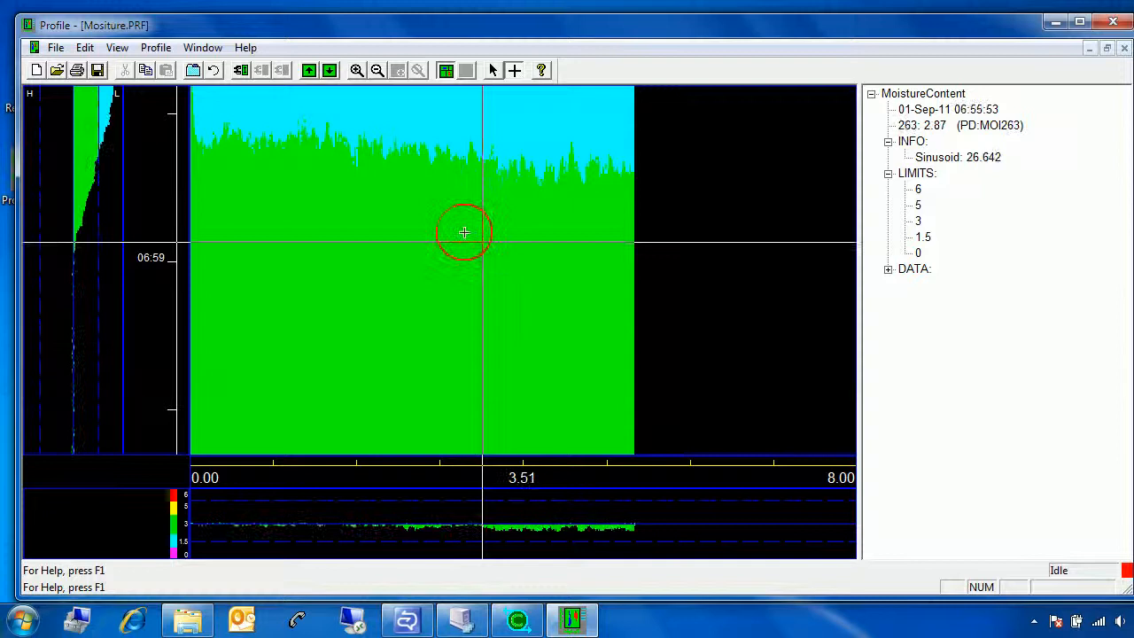
left_click(459, 163)
left_click(532, 168)
left_click(598, 178)
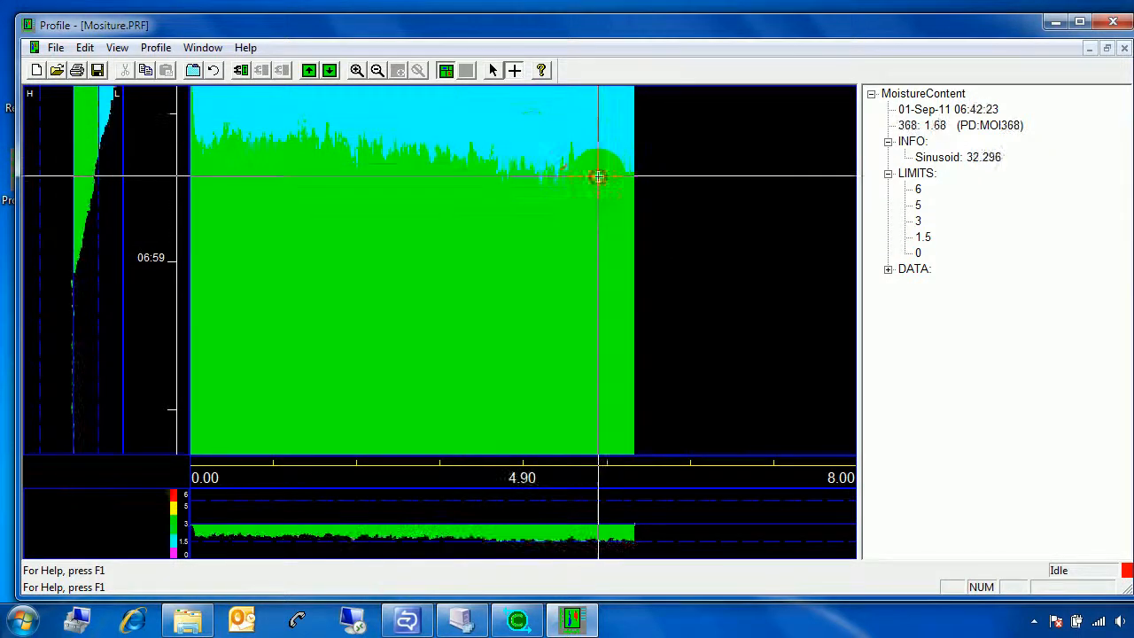
left_click(462, 274)
left_click(535, 408)
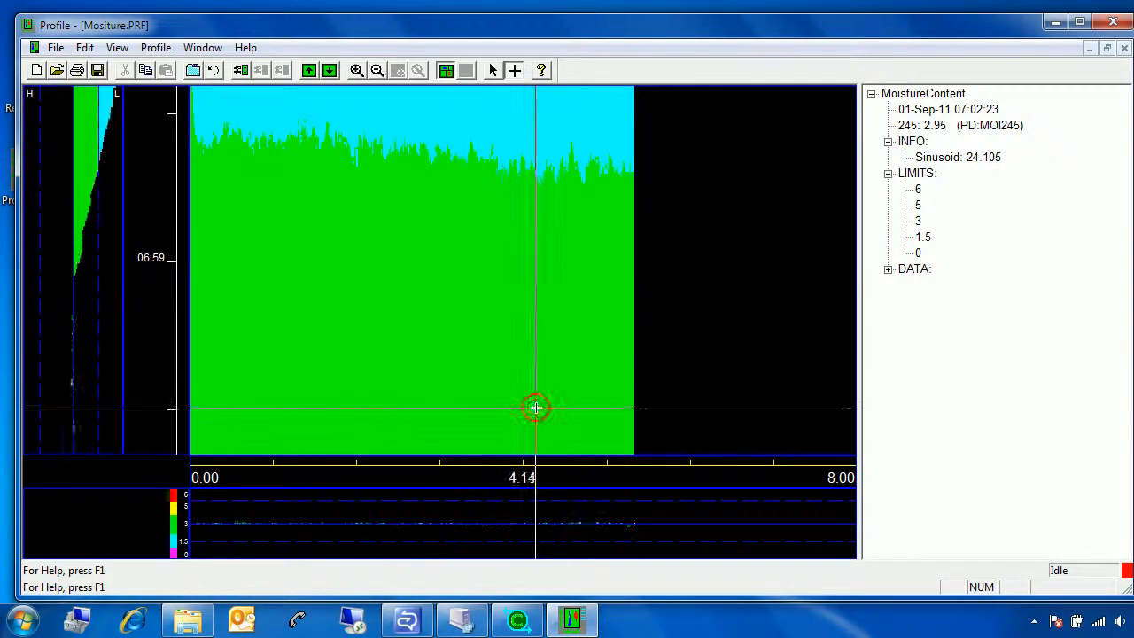
left_click(358, 408)
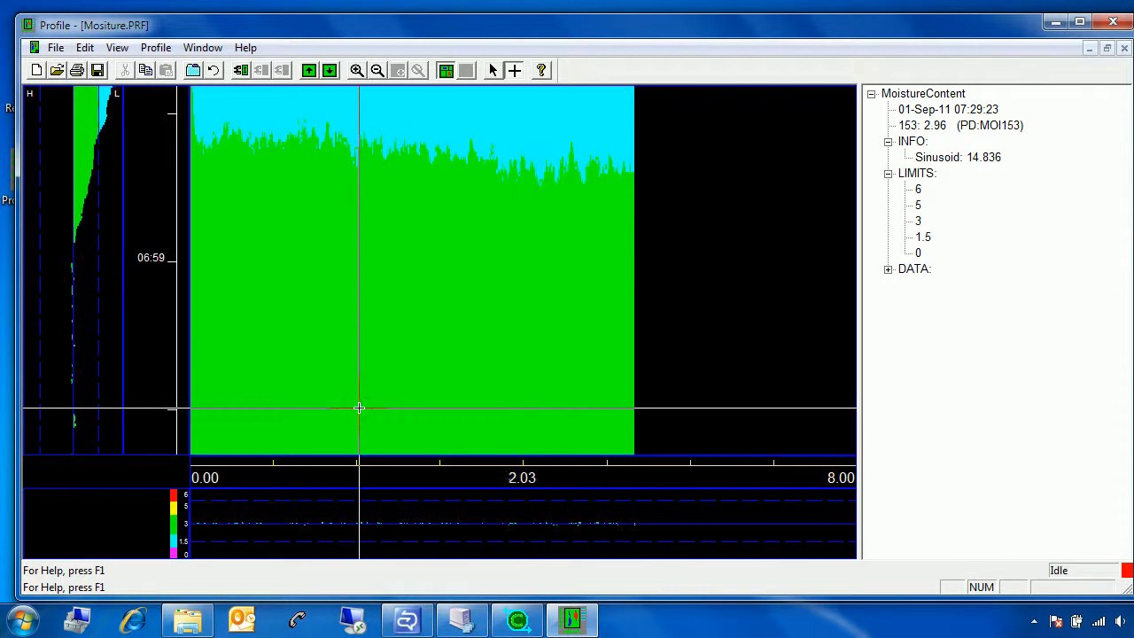
left_click(547, 406)
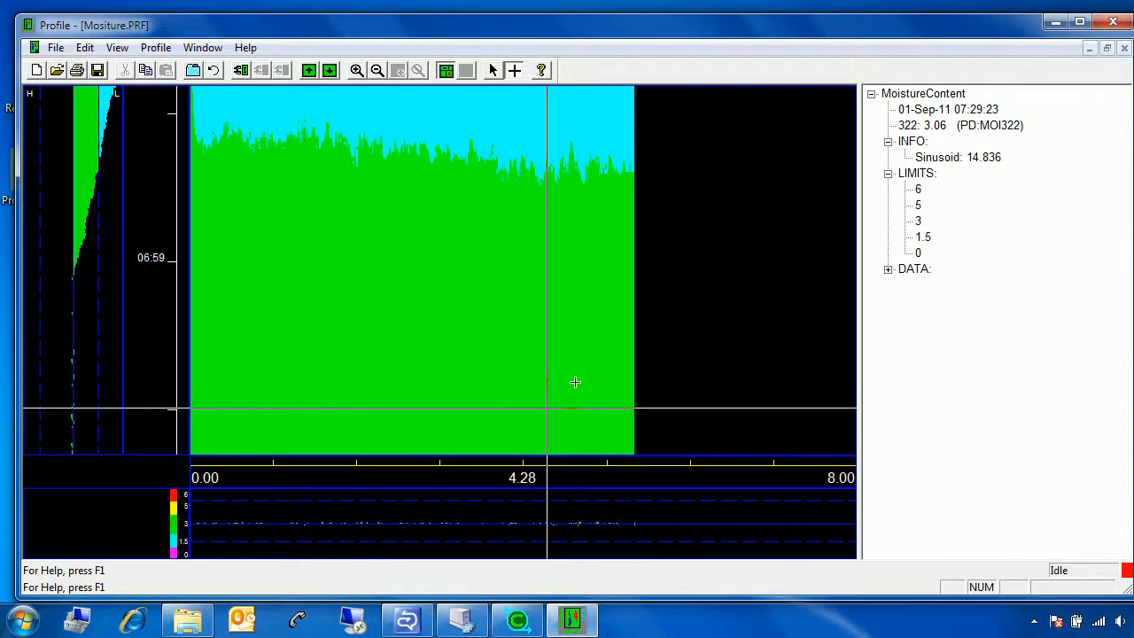
Add a Calculation info item using the Scan scope, Average type and parameter 1.00, label it Row Average and apply the properties
left_click(196, 69)
left_click(545, 158)
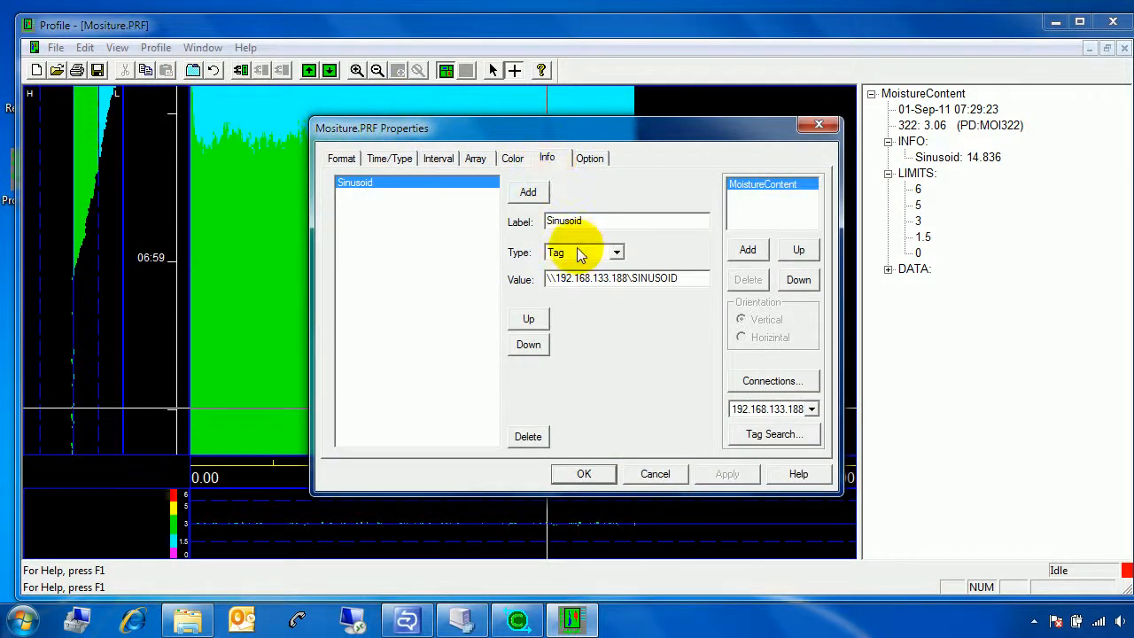
left_click(528, 192)
left_click(577, 252)
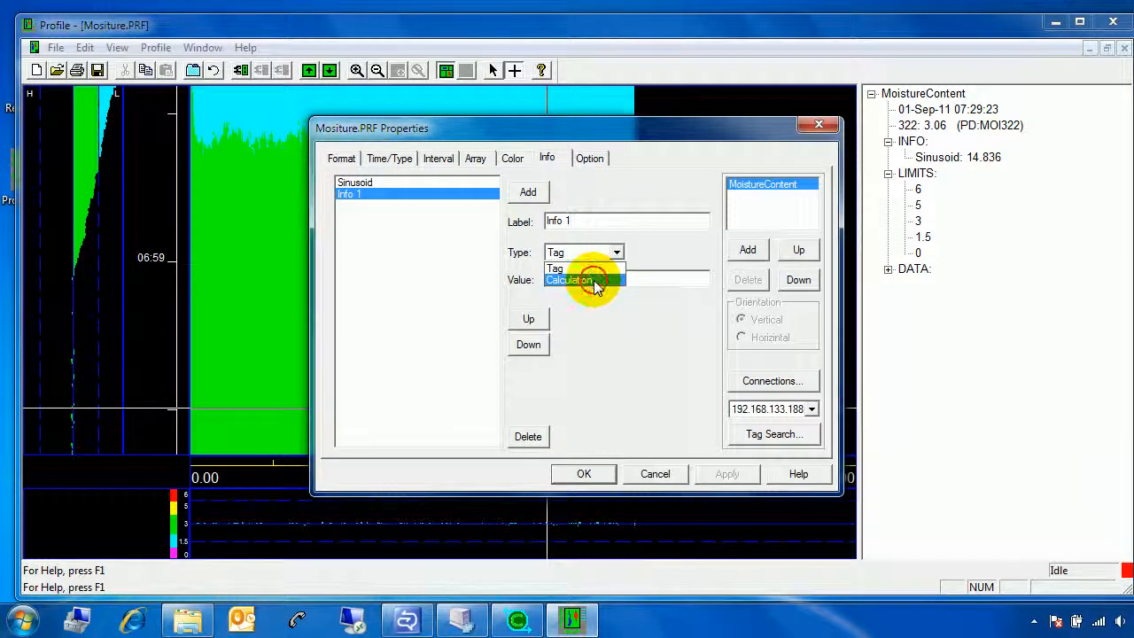
left_click(591, 280)
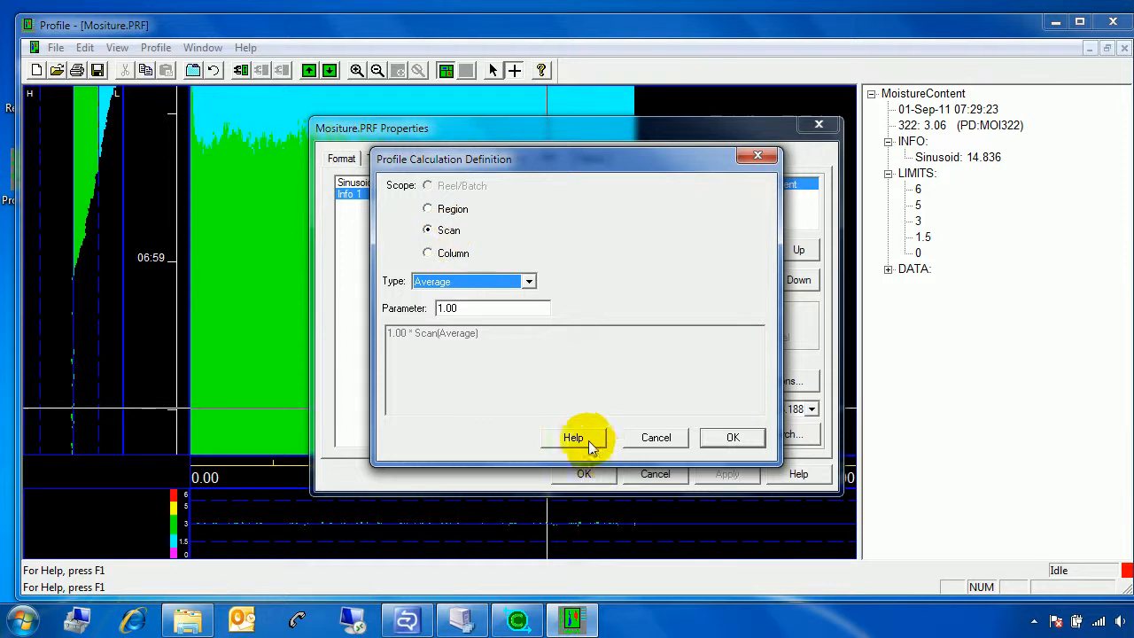
left_click(721, 440)
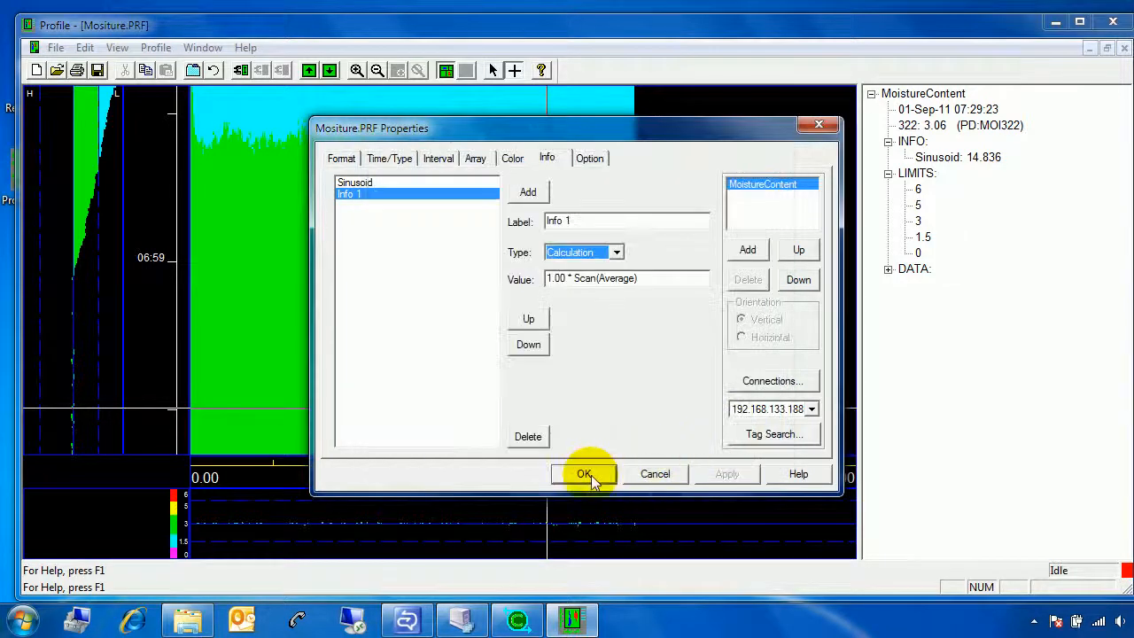
left_click_drag(580, 220, 534, 219)
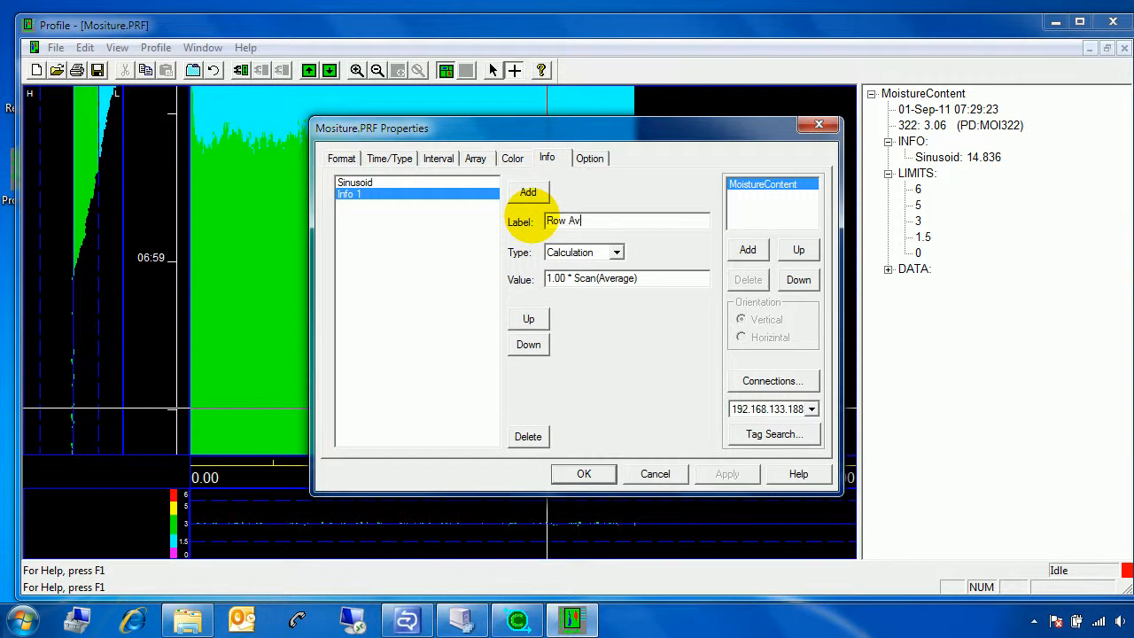
left_click(583, 470)
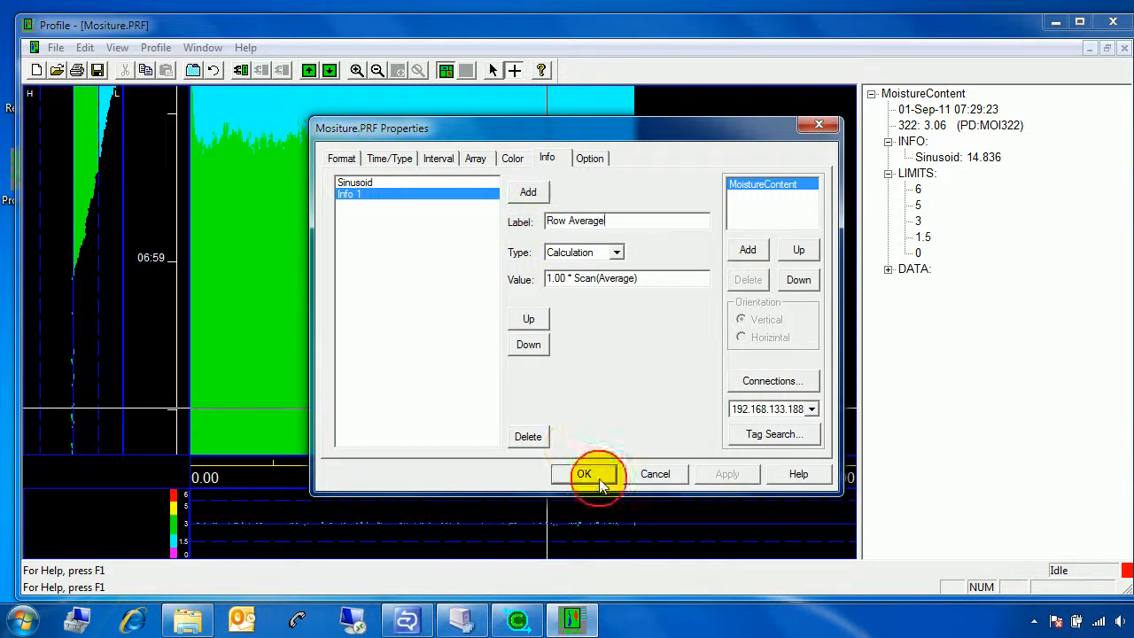
Move the crosshair to various rows and columns of the plot and examine how the Row Average under INFO responds
left_click(426, 387)
left_click(453, 326)
left_click(421, 259)
left_click(443, 175)
left_click(420, 159)
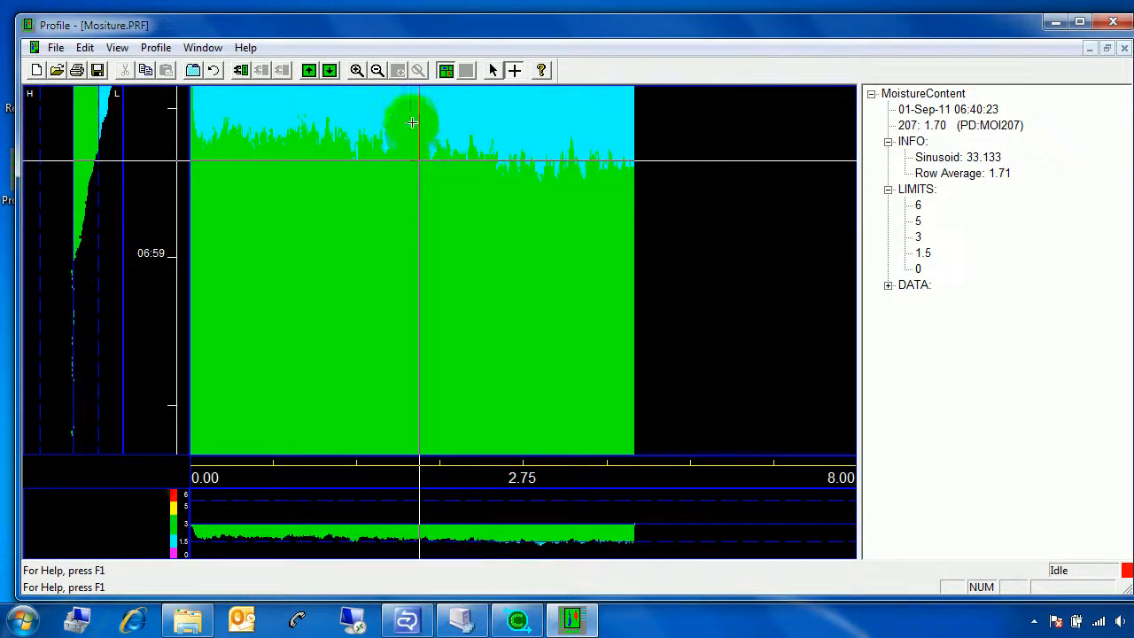
left_click(413, 112)
left_click(399, 240)
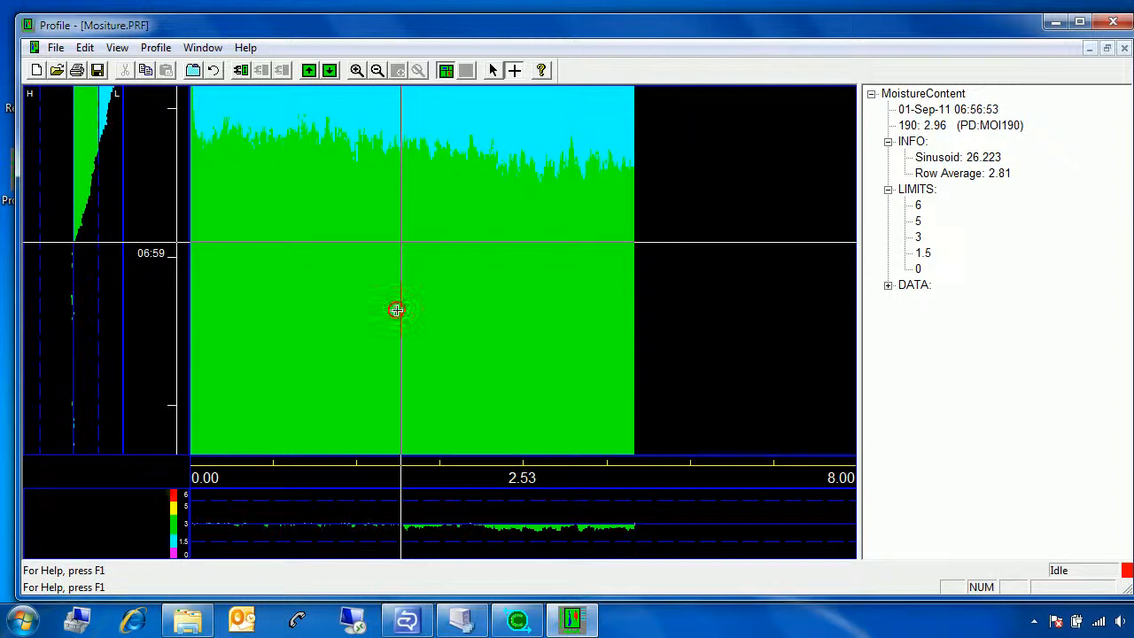
left_click(397, 309)
left_click(501, 119)
left_click(501, 177)
left_click(488, 228)
left_click(487, 275)
left_click(483, 310)
left_click(483, 340)
left_click(481, 370)
left_click(478, 415)
left_click(476, 441)
left_click(469, 274)
left_click(457, 209)
left_click(454, 137)
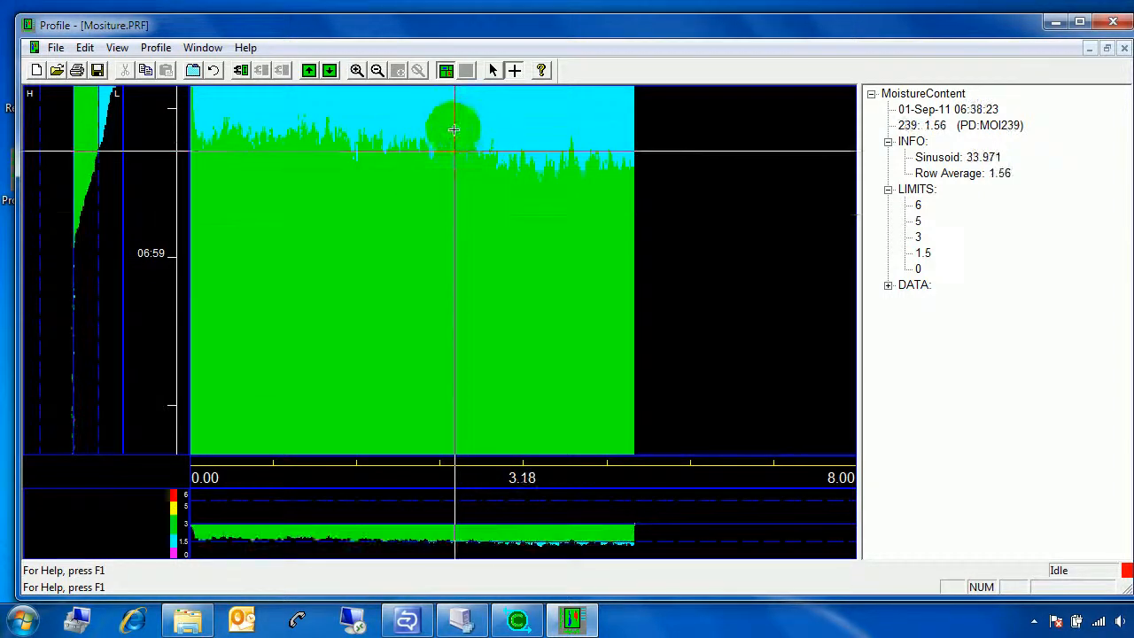
left_click(453, 110)
left_click(453, 162)
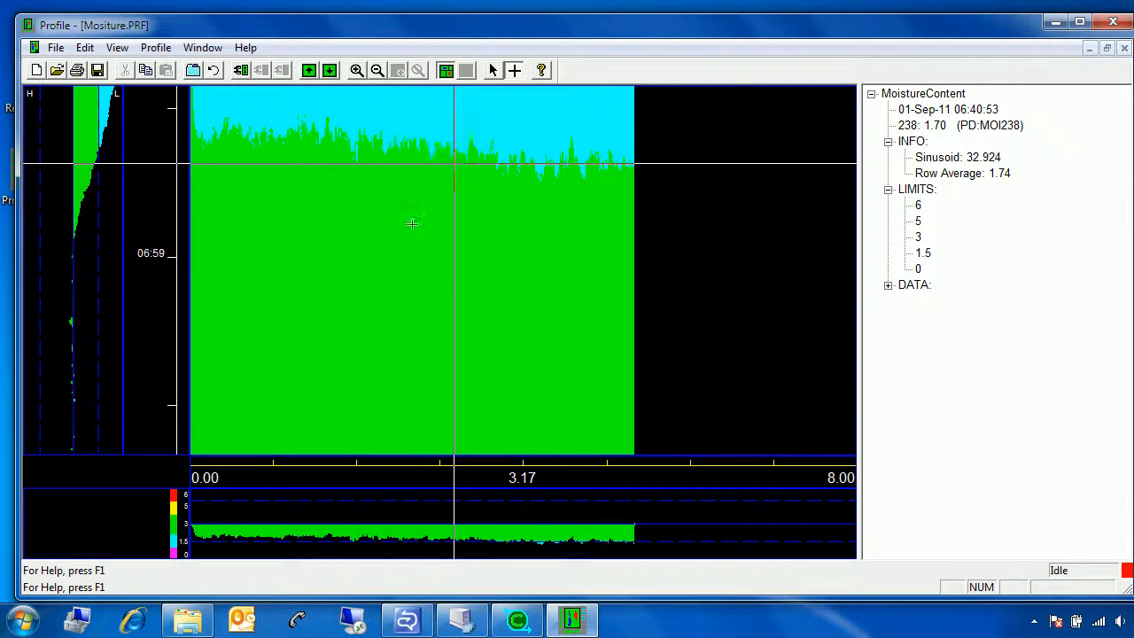
left_click(381, 265)
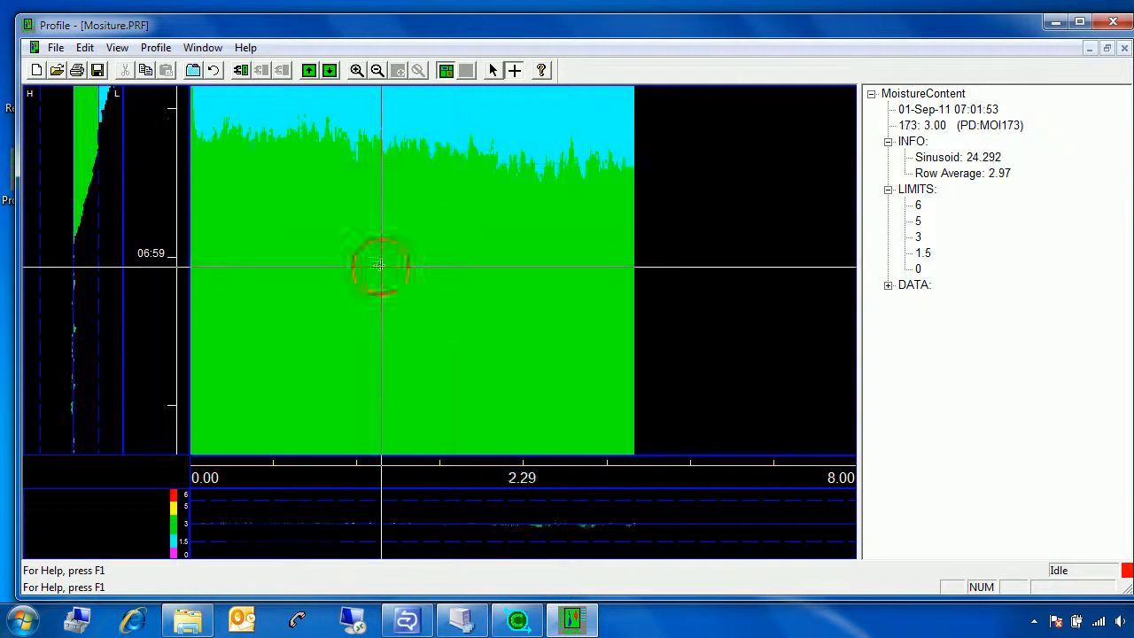
left_click(517, 267)
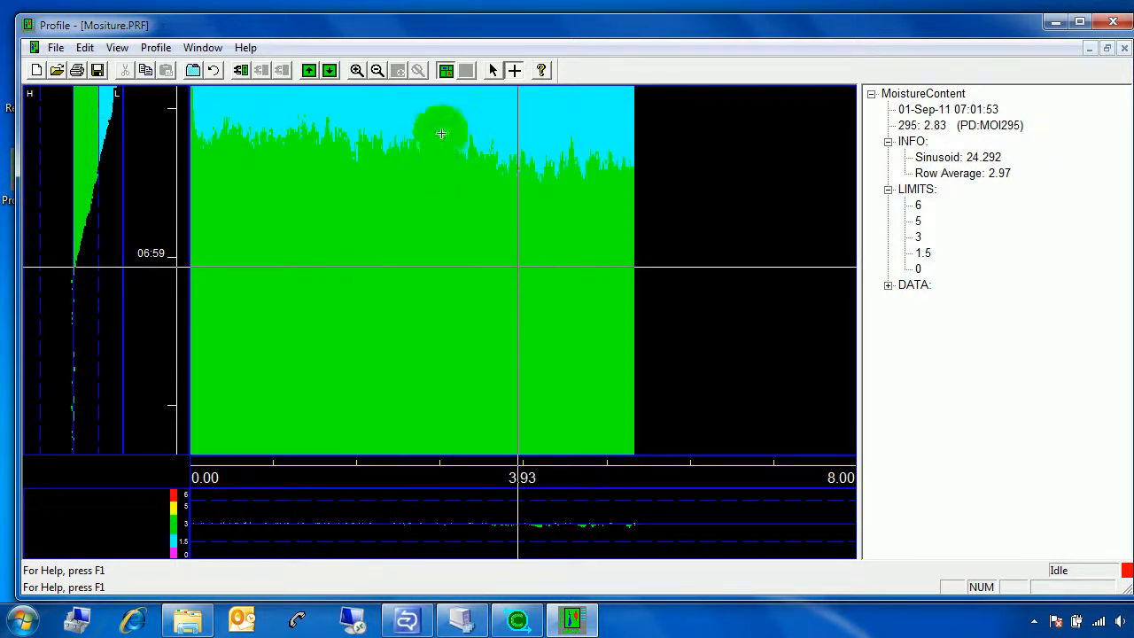
Add a Calculation info item using the Region scope and Average type, label it Screen Average and apply the properties
left_click(193, 70)
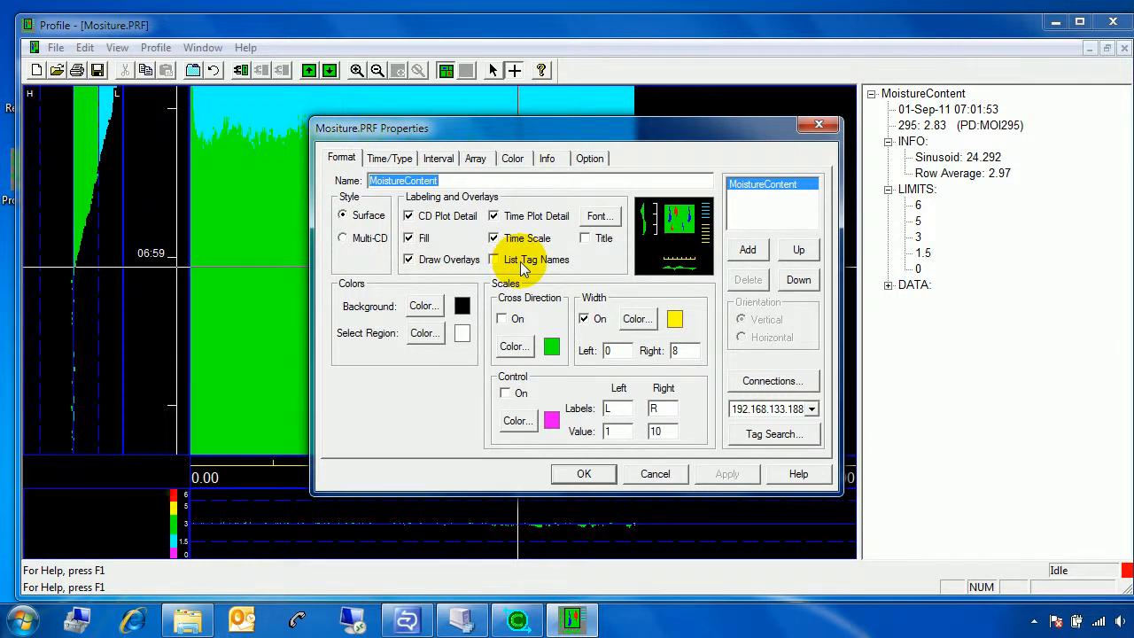
left_click(547, 158)
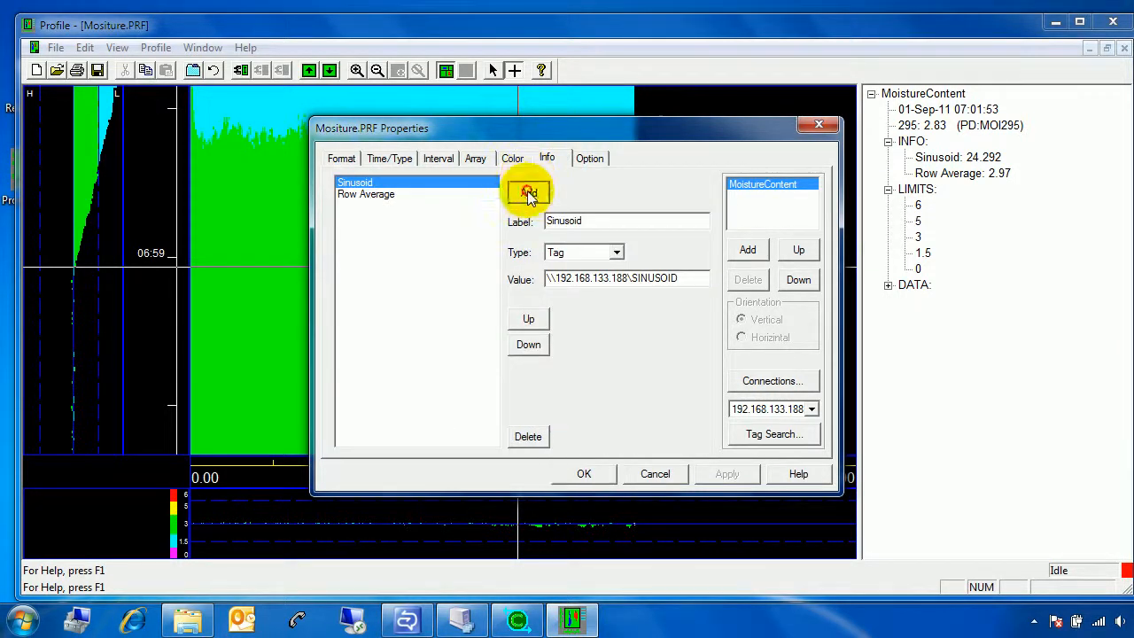
left_click(527, 193)
left_click(579, 255)
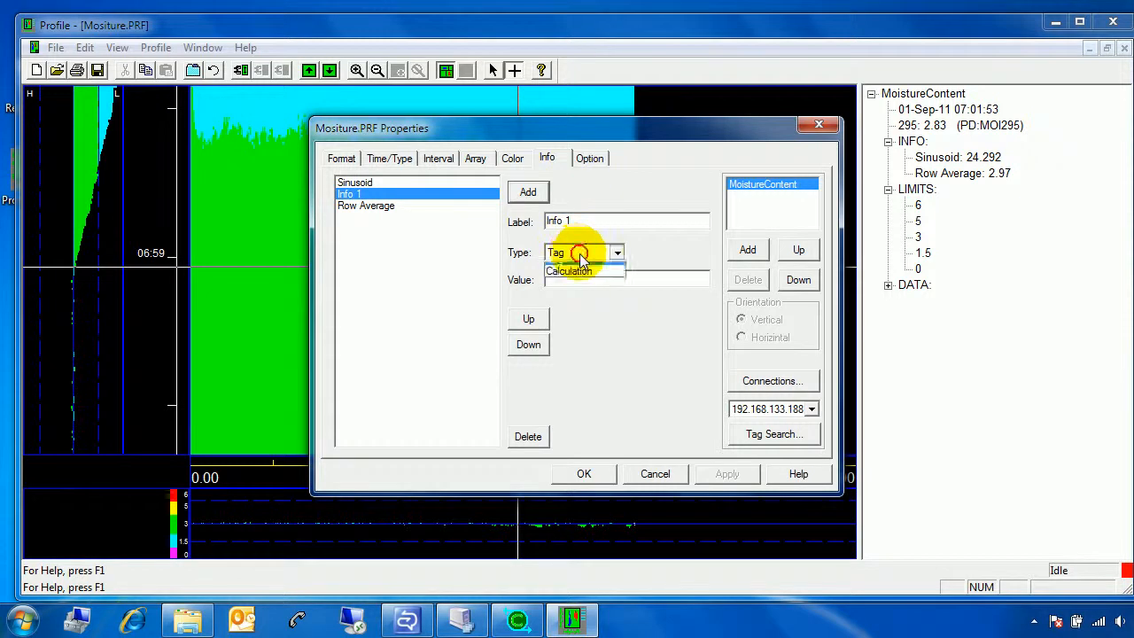
left_click(581, 280)
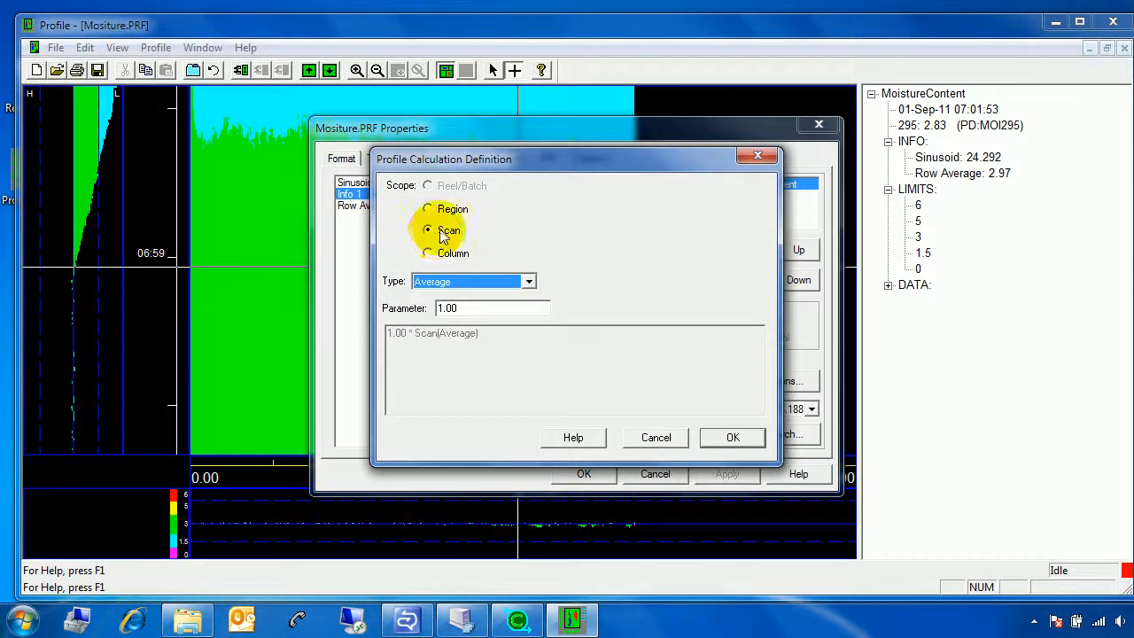
left_click(447, 213)
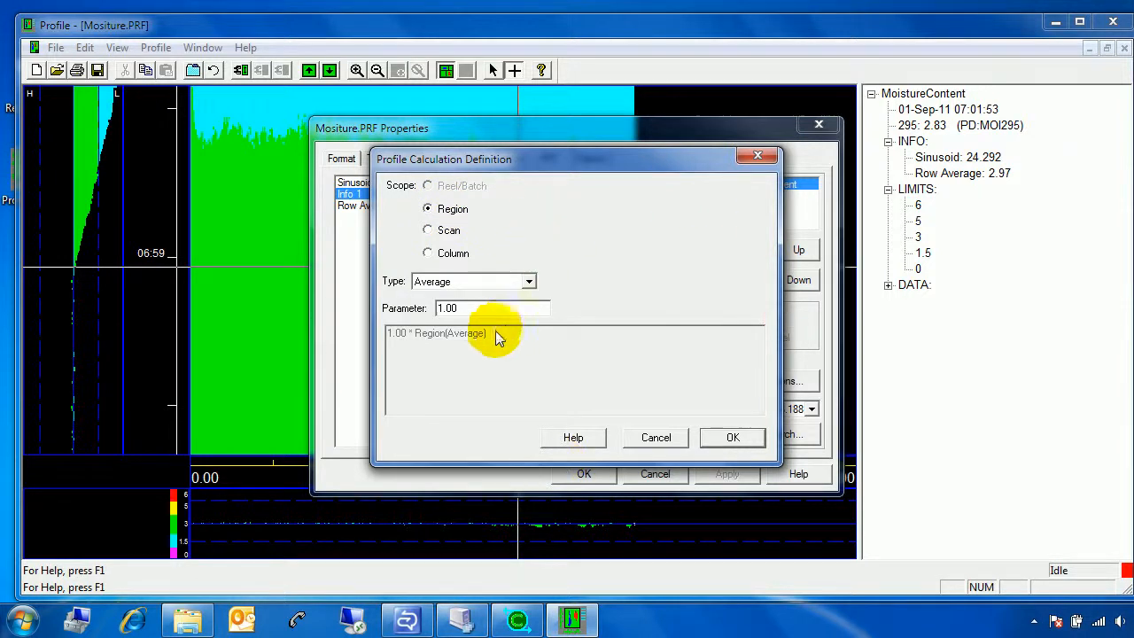
left_click(725, 436)
left_click_drag(572, 221, 526, 218)
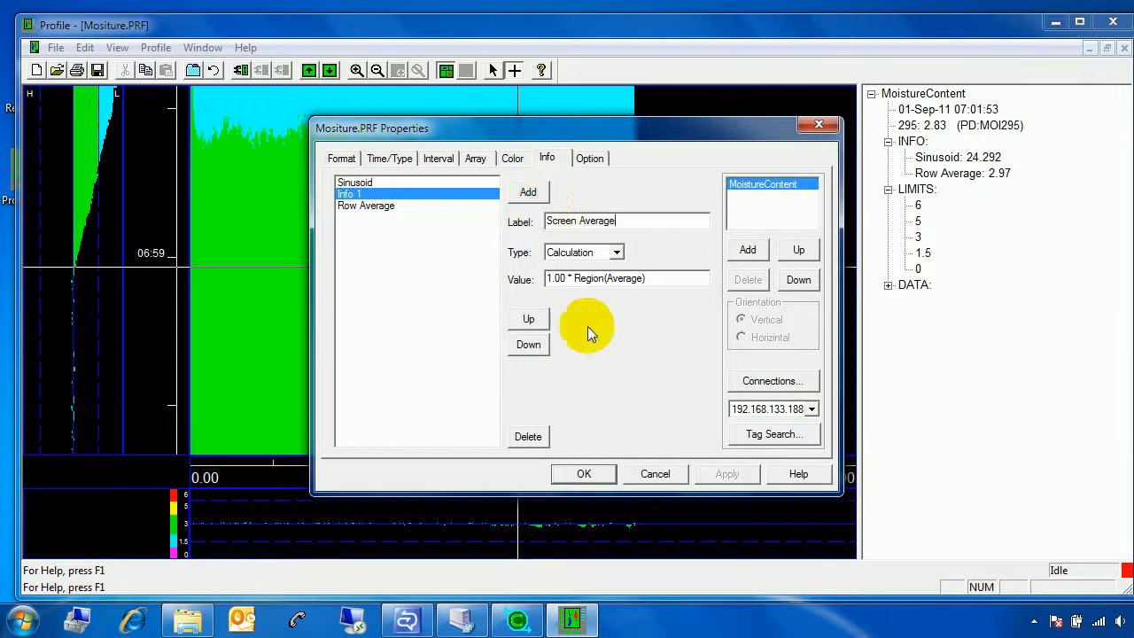
left_click(585, 473)
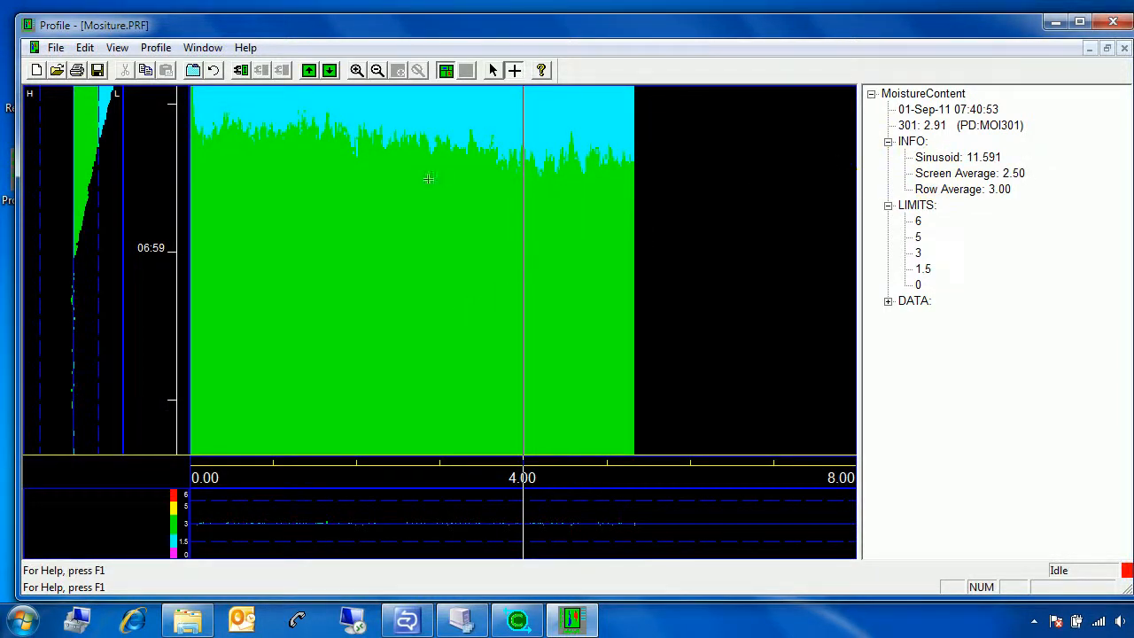
Compare Screen Average and Row Average at different crosshair positions, both in the current time range and in the preceding one
left_click(423, 103)
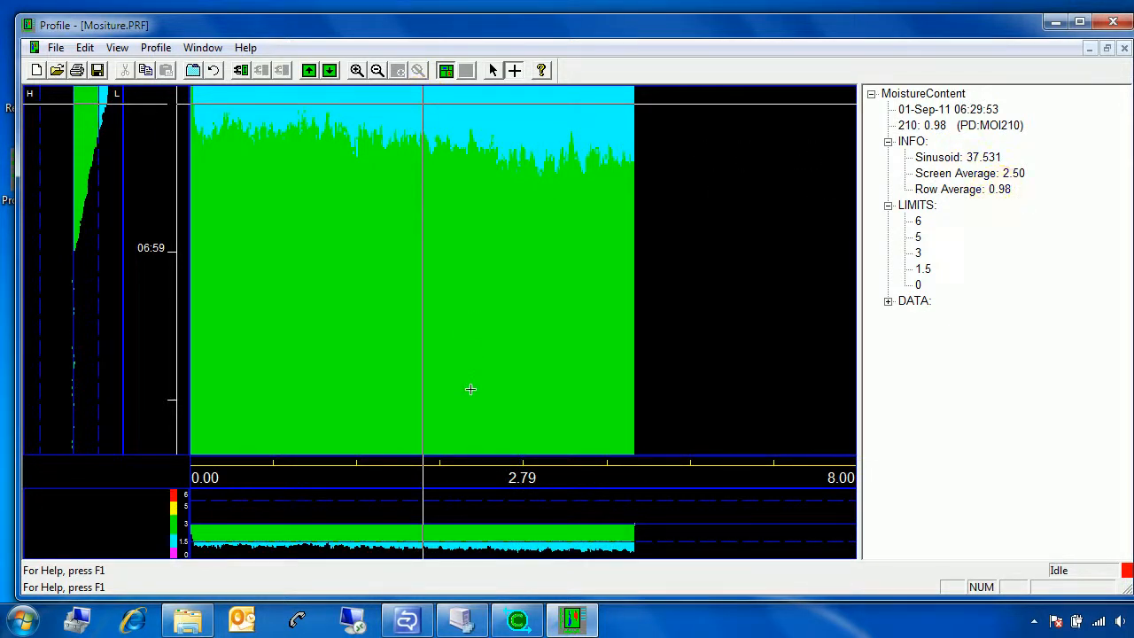
left_click(470, 433)
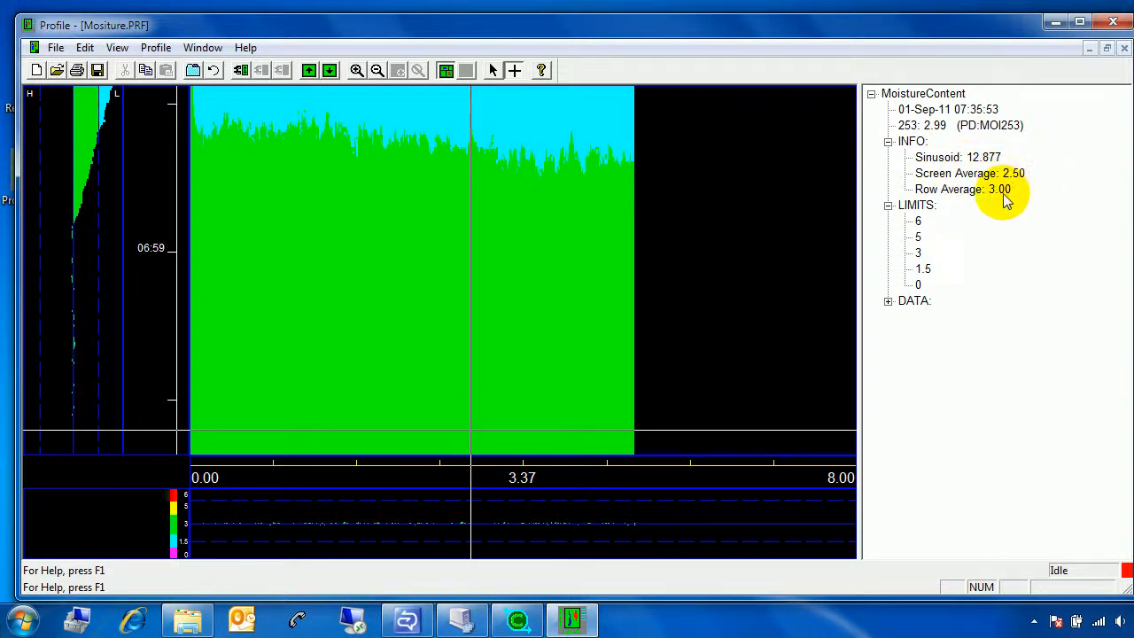
left_click(309, 72)
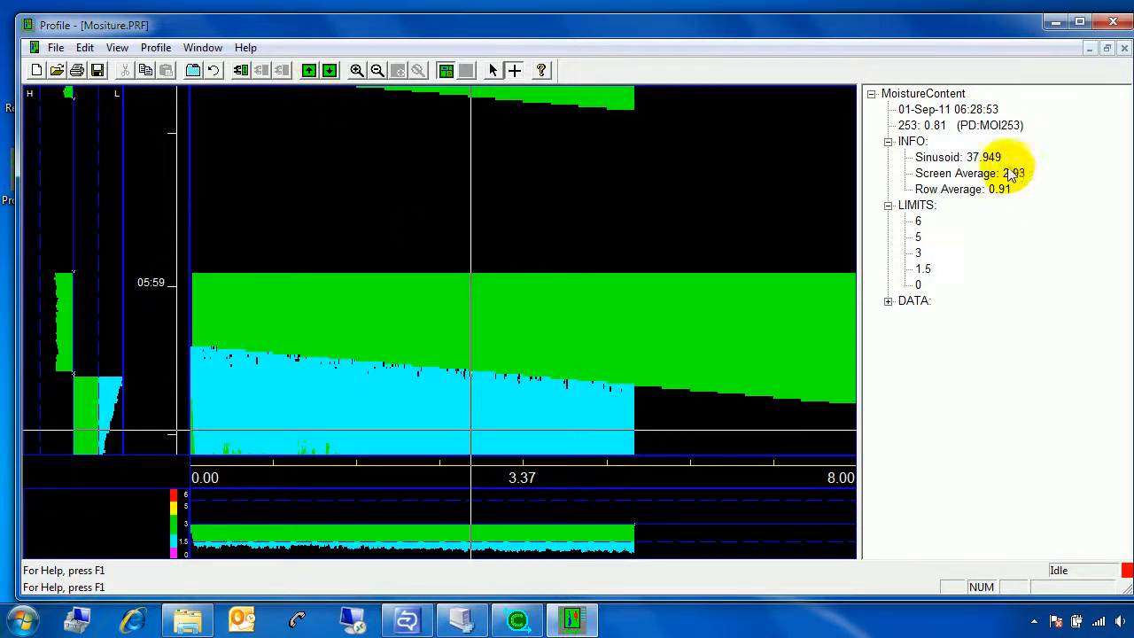
left_click(419, 301)
left_click(526, 405)
left_click(487, 382)
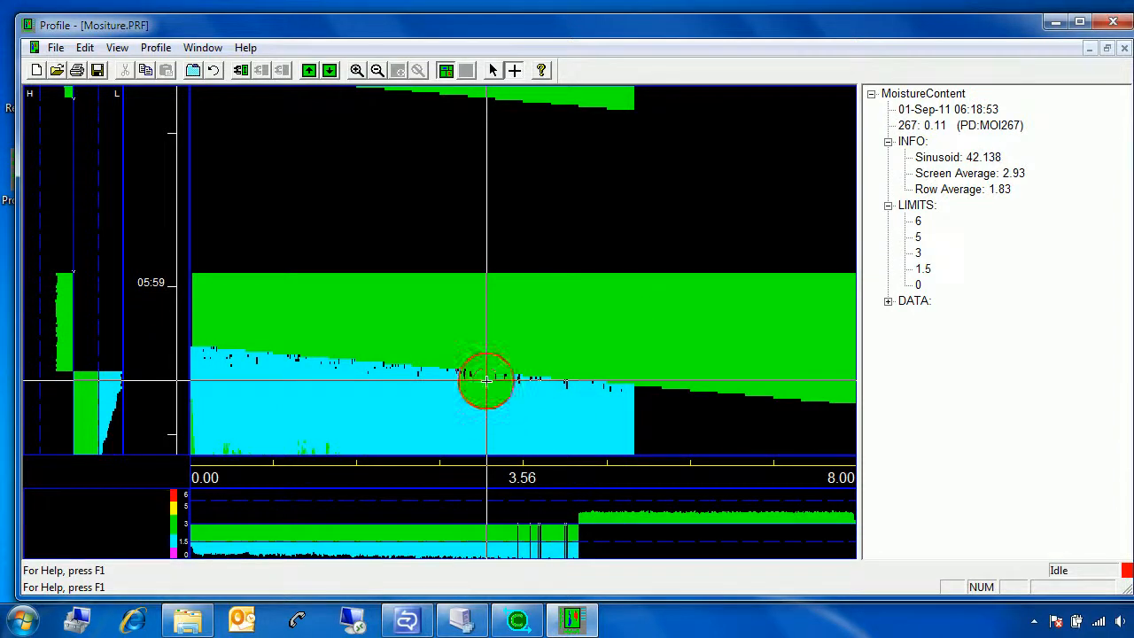
left_click(332, 71)
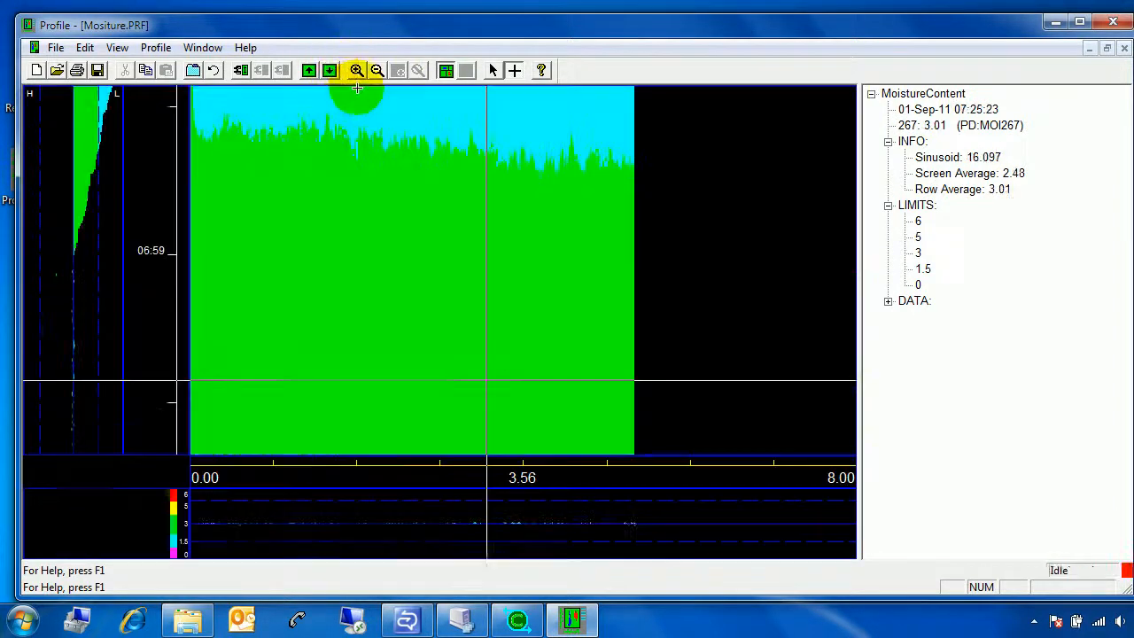
Review the calculation types available for a new info item, delete that item and close the properties
left_click(195, 70)
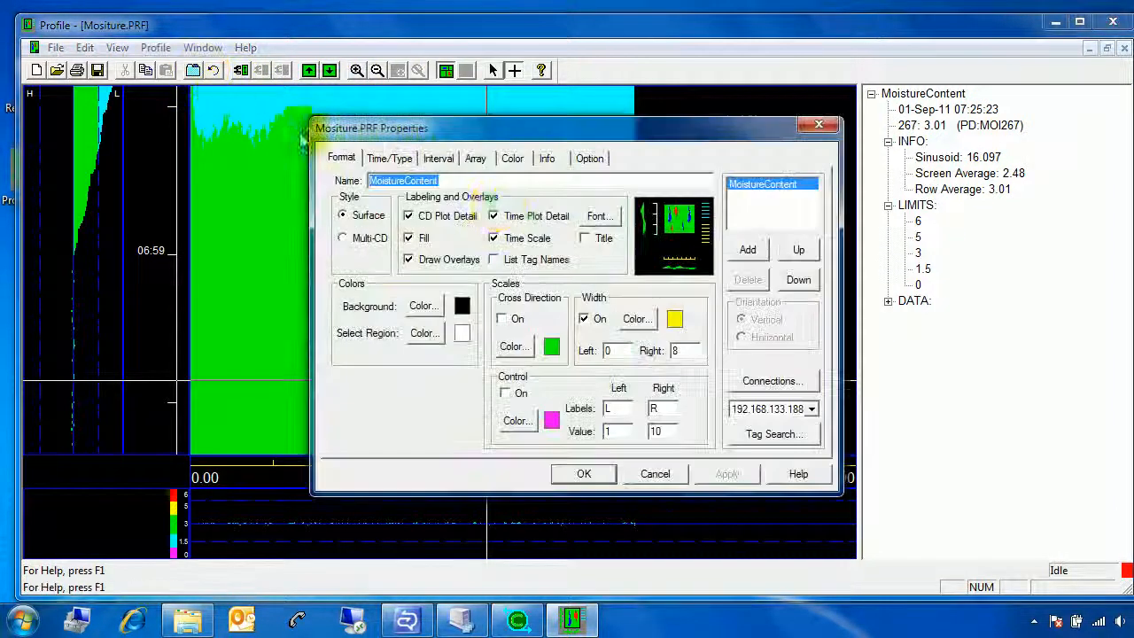
left_click(548, 159)
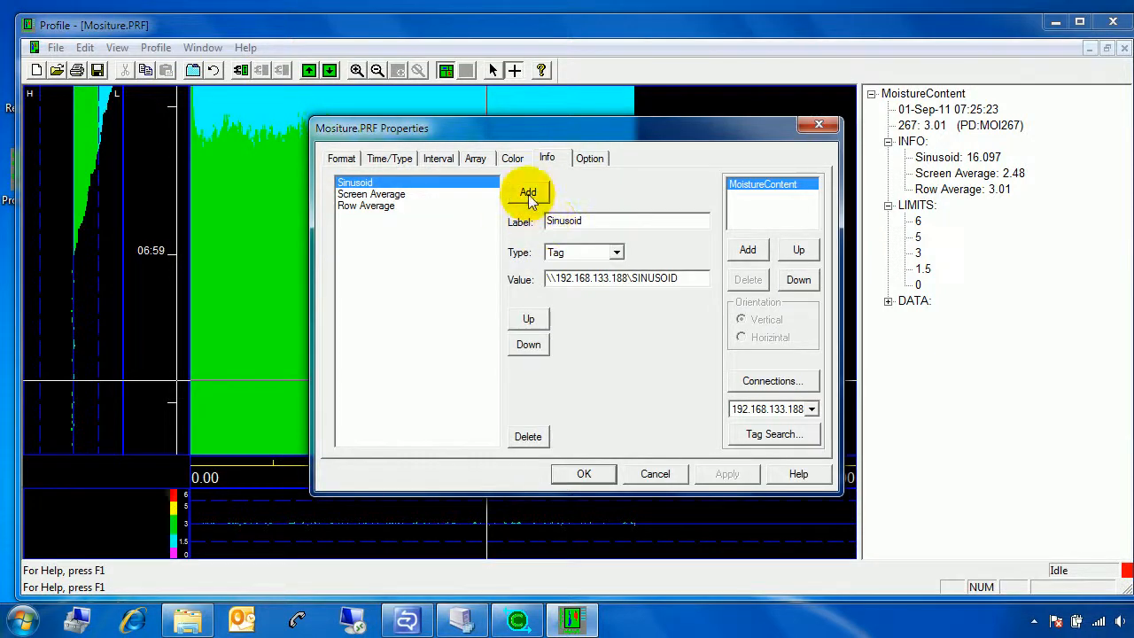
left_click(528, 192)
left_click(580, 257)
left_click(581, 278)
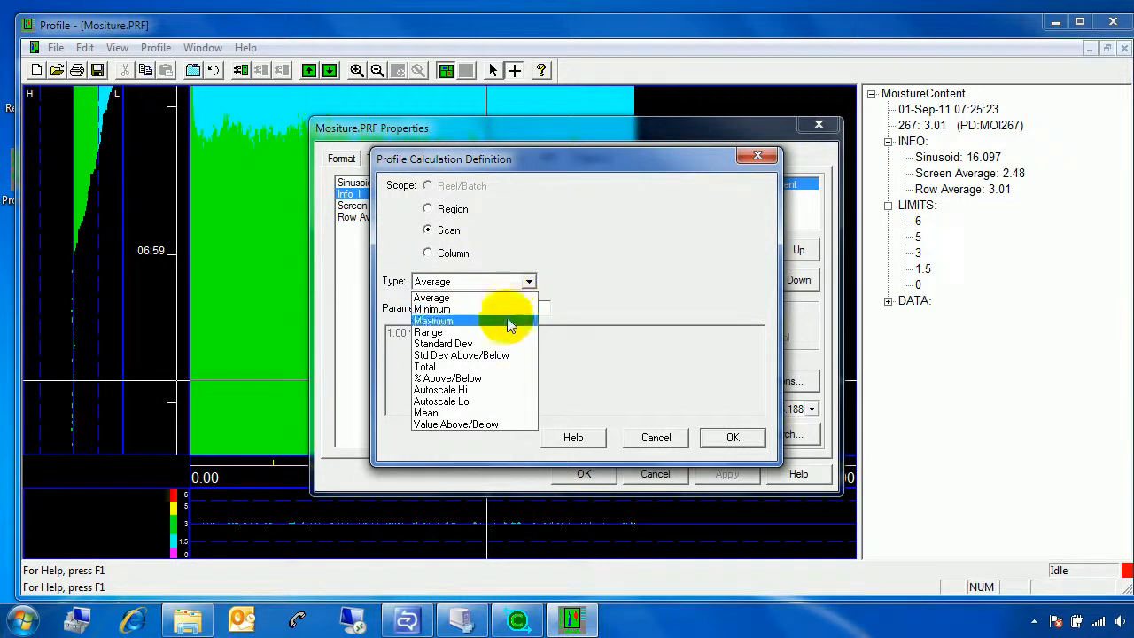
left_click(601, 213)
left_click(734, 437)
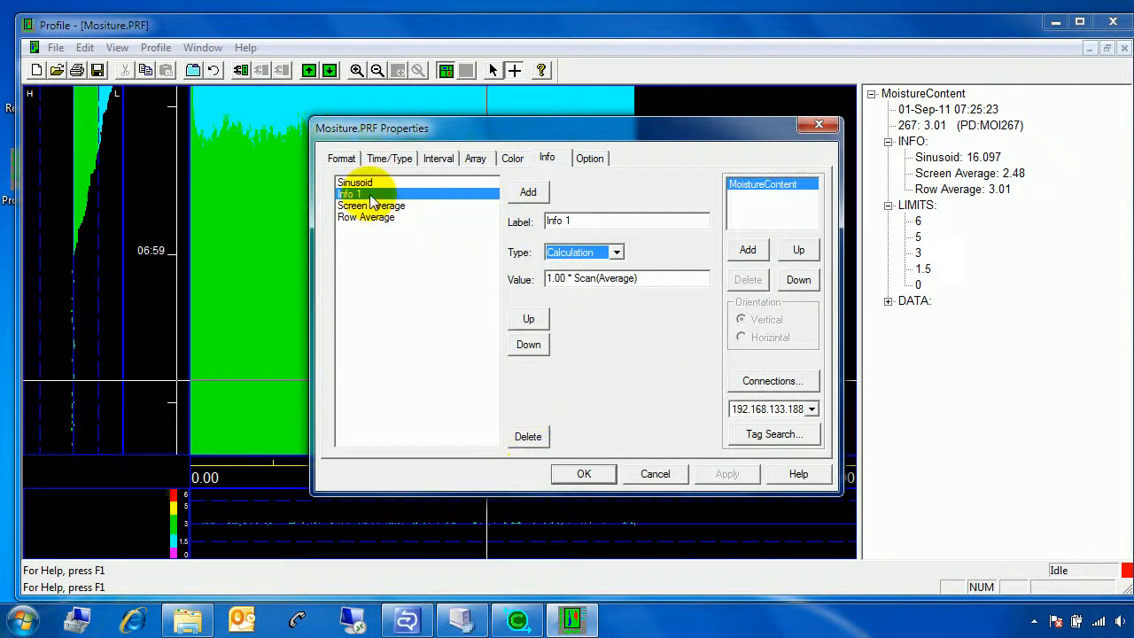
left_click(529, 437)
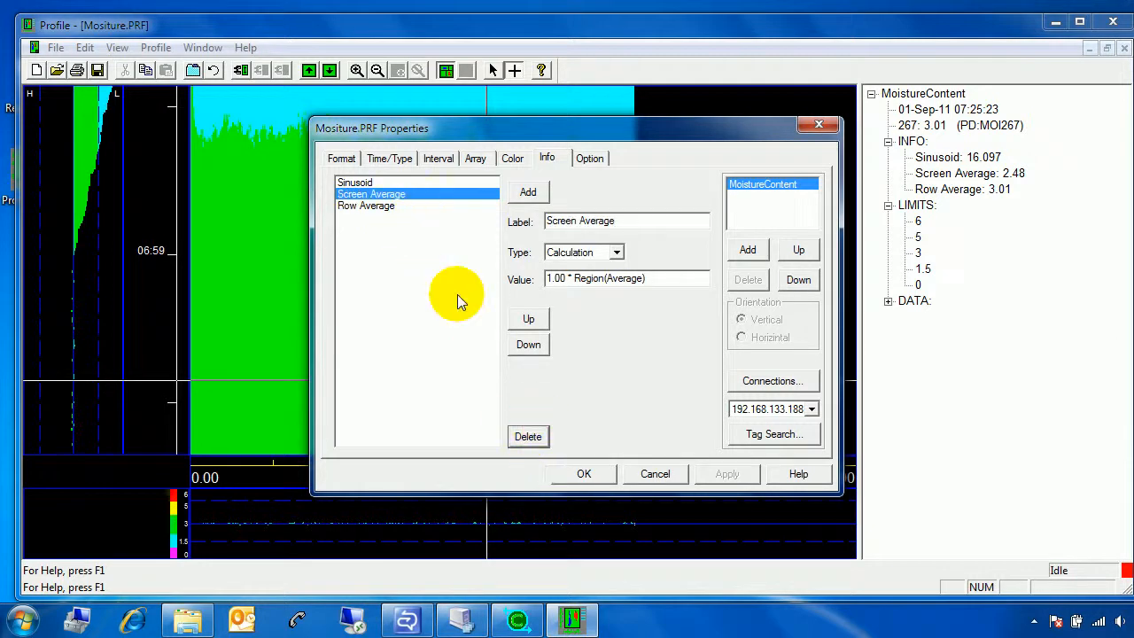
left_click(584, 474)
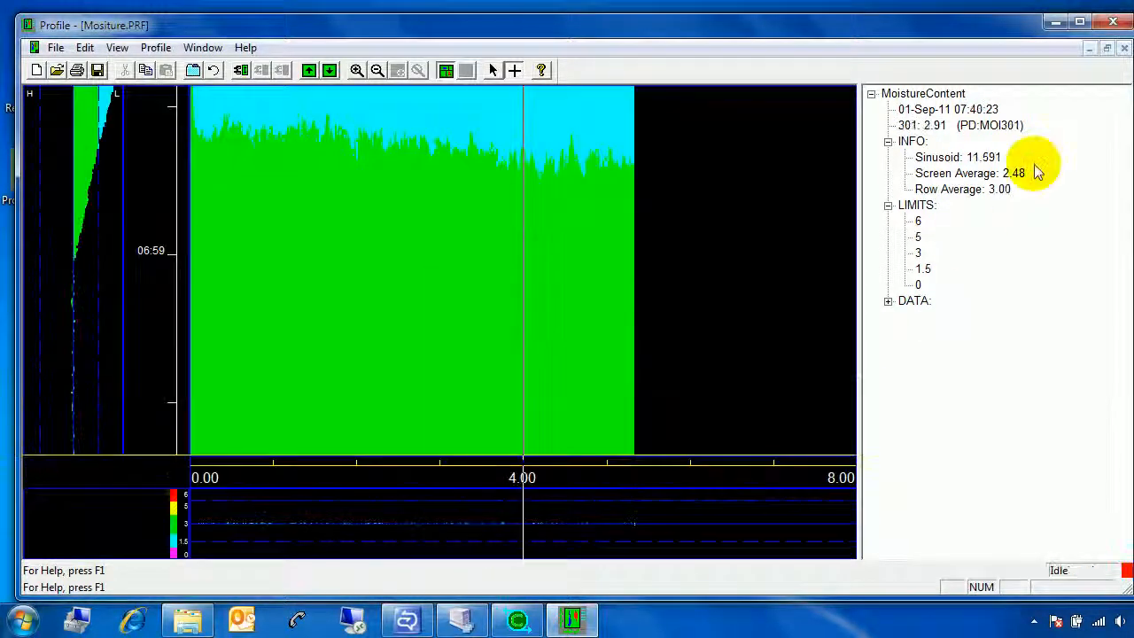
left_click(1107, 50)
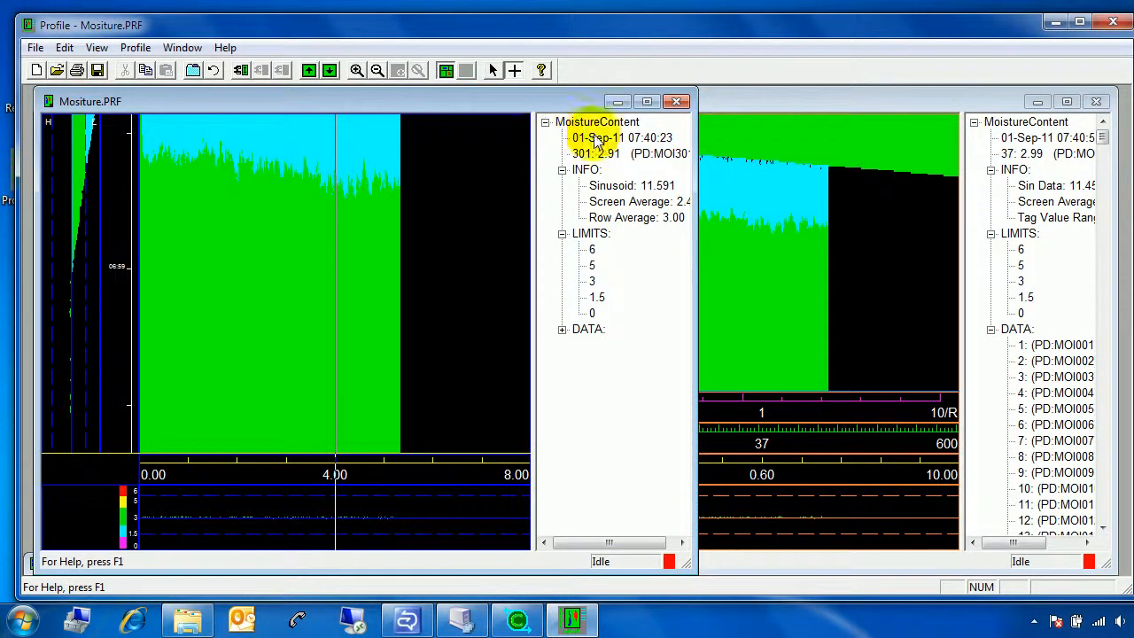
double_click(562, 100)
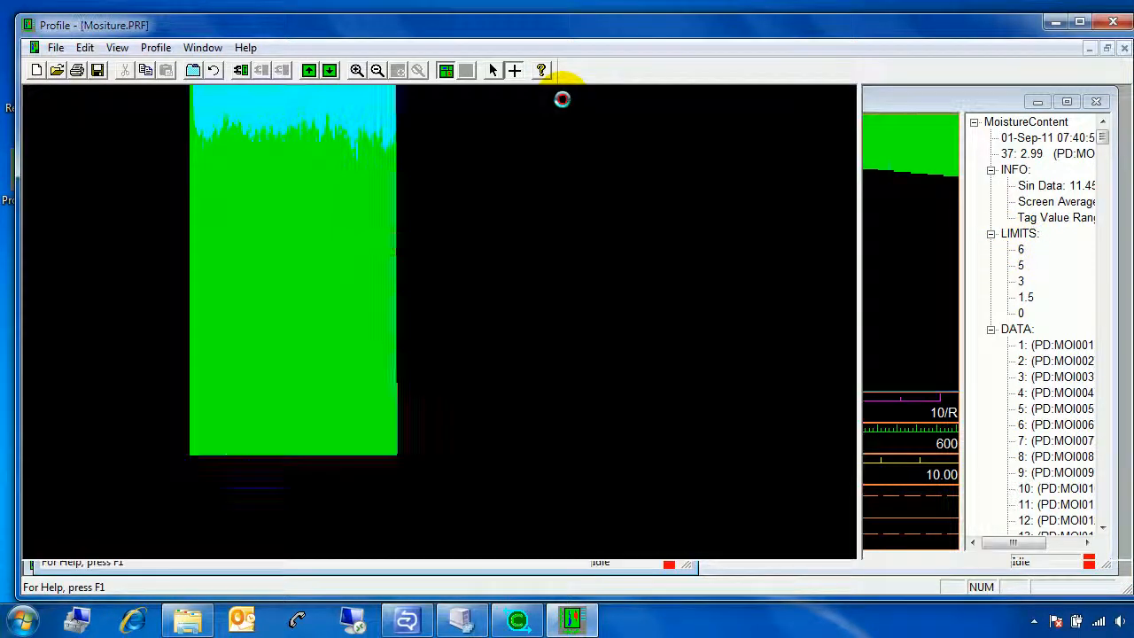
mouse_move(854, 83)
left_mouse_down()
mouse_move(982, 290)
mouse_move(1090, 348)
left_mouse_up()
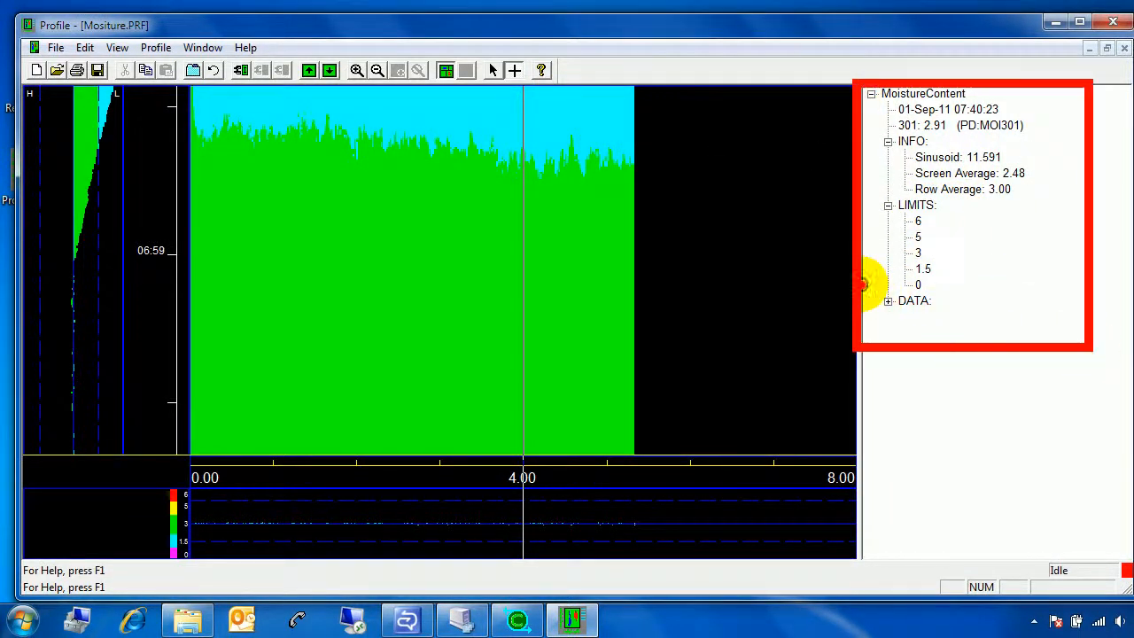
left_click_drag(874, 276, 1025, 337)
key("Escape")
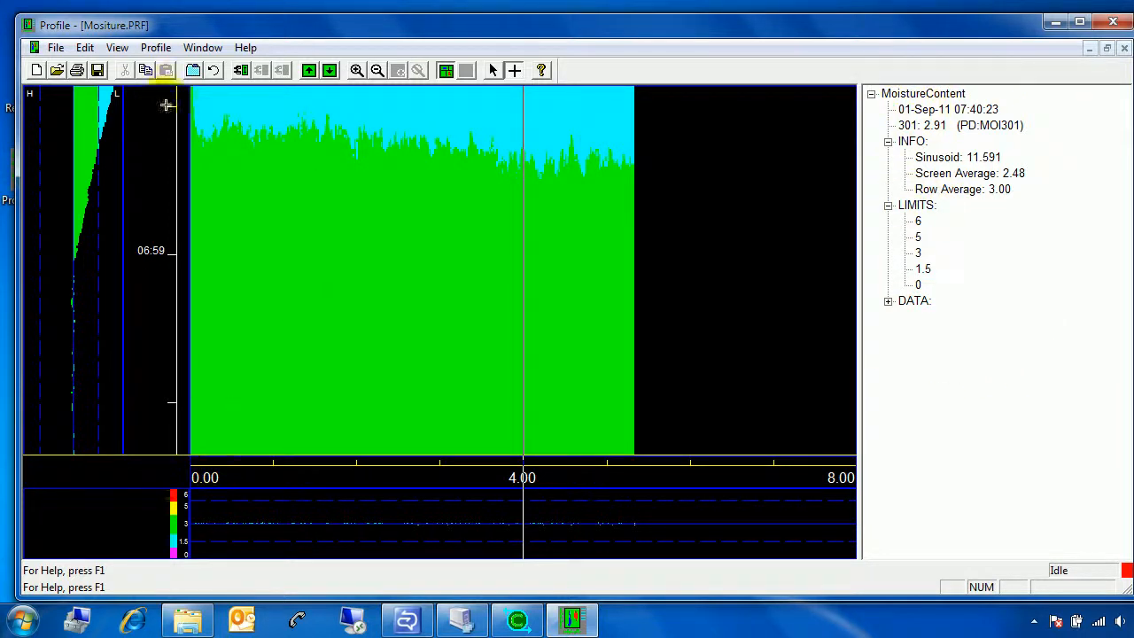
Turn on the Cross Direction and Control scales in the plot properties and apply the change
left_click(194, 70)
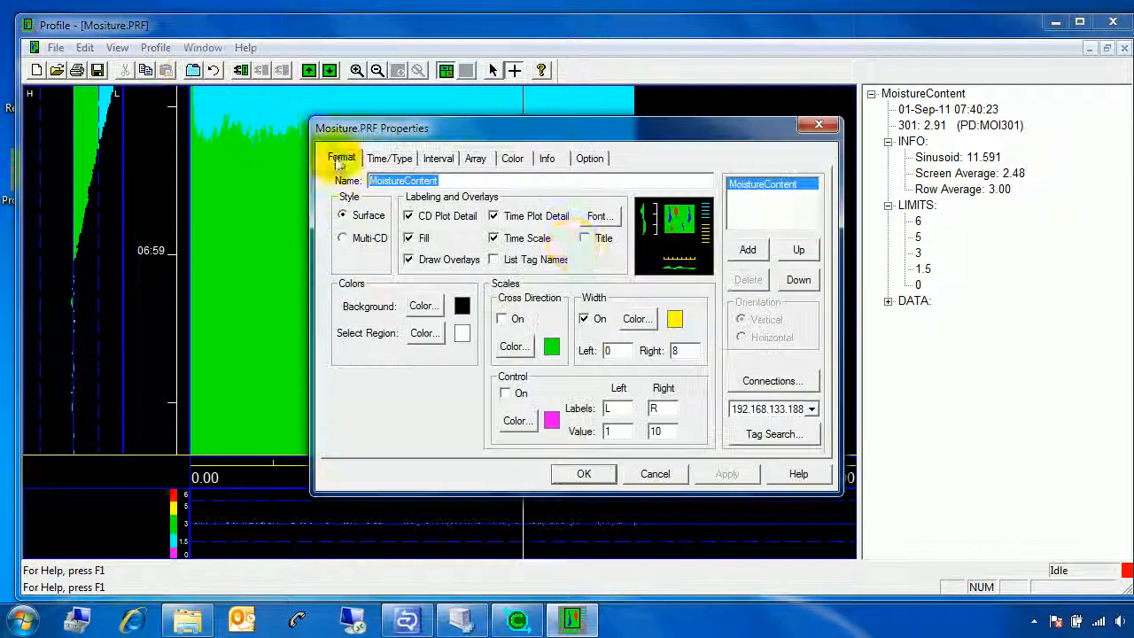
left_click(502, 318)
left_click(504, 392)
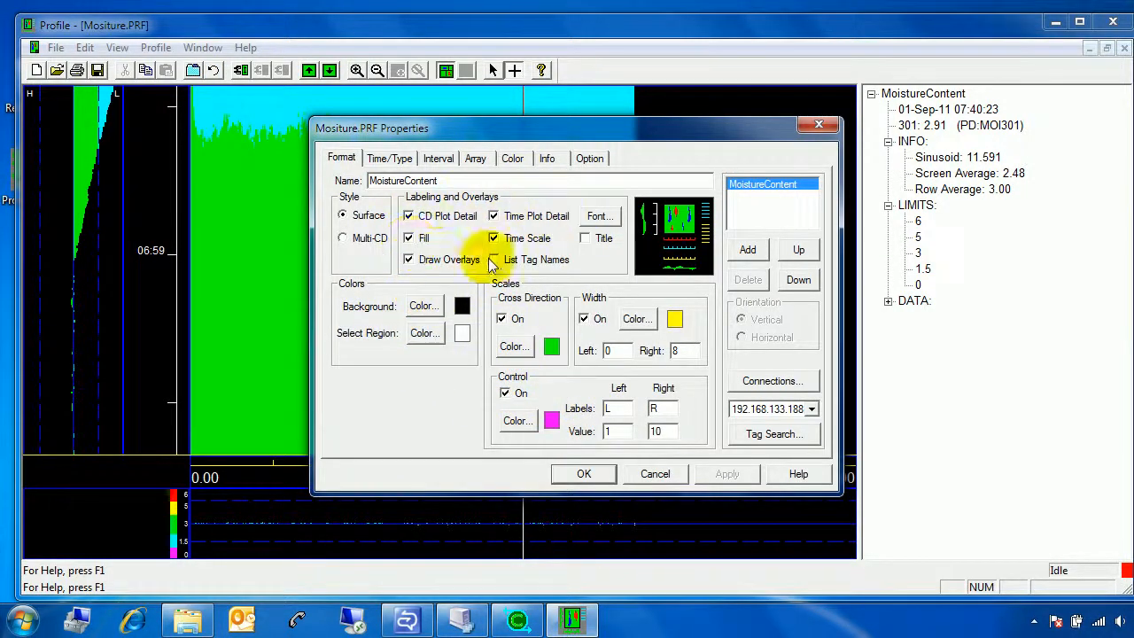
left_click(584, 473)
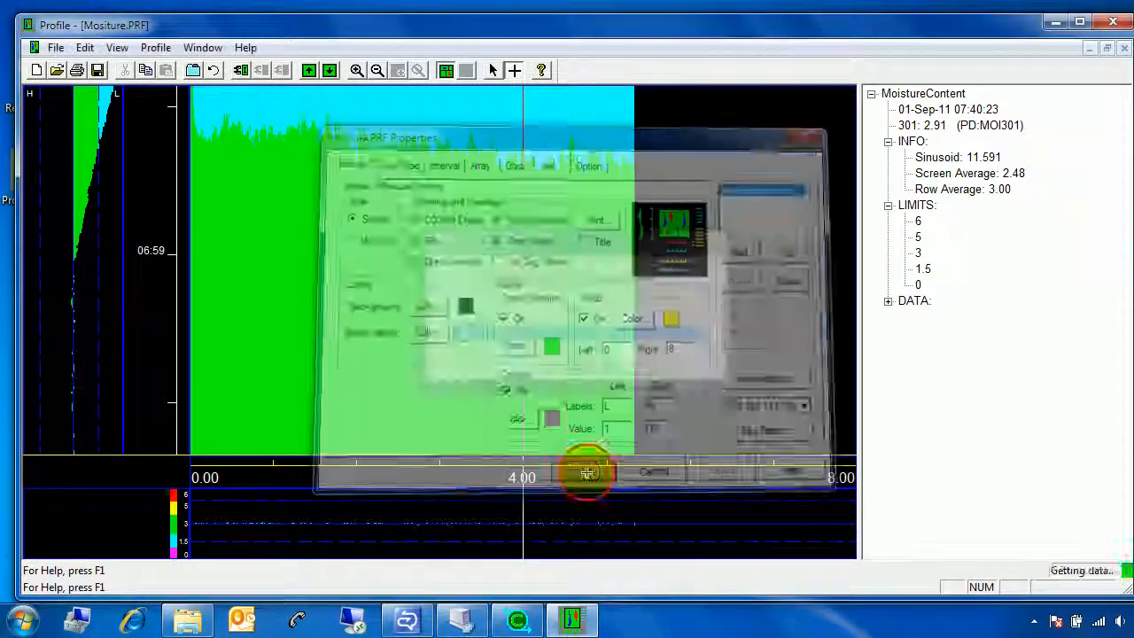